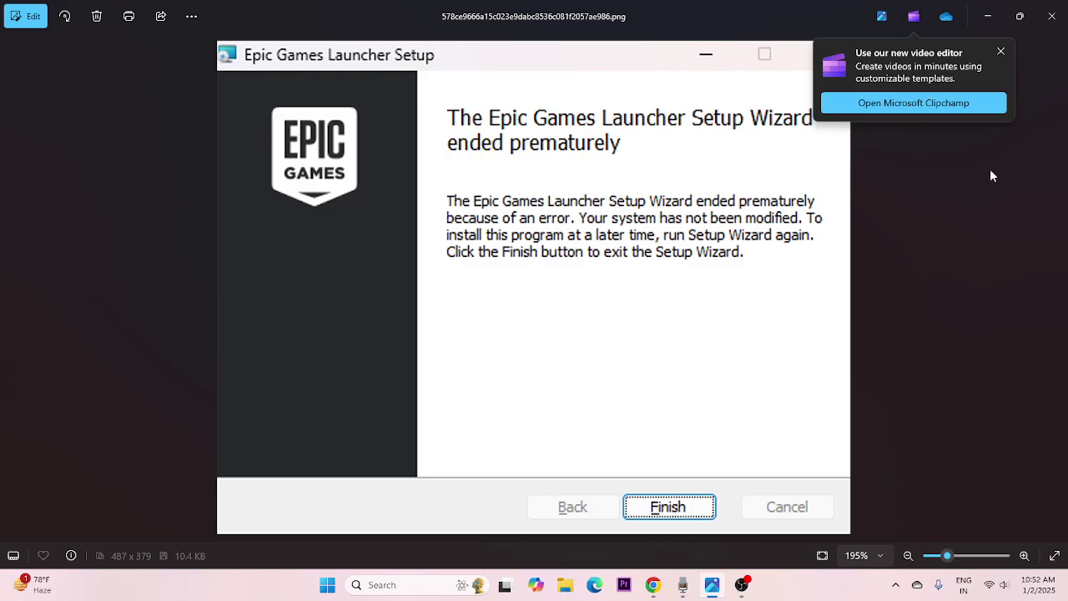
# Dismiss the video editor suggestion, minimize the setup error image and open the Microsoft Store
pyautogui.click(1001, 51)
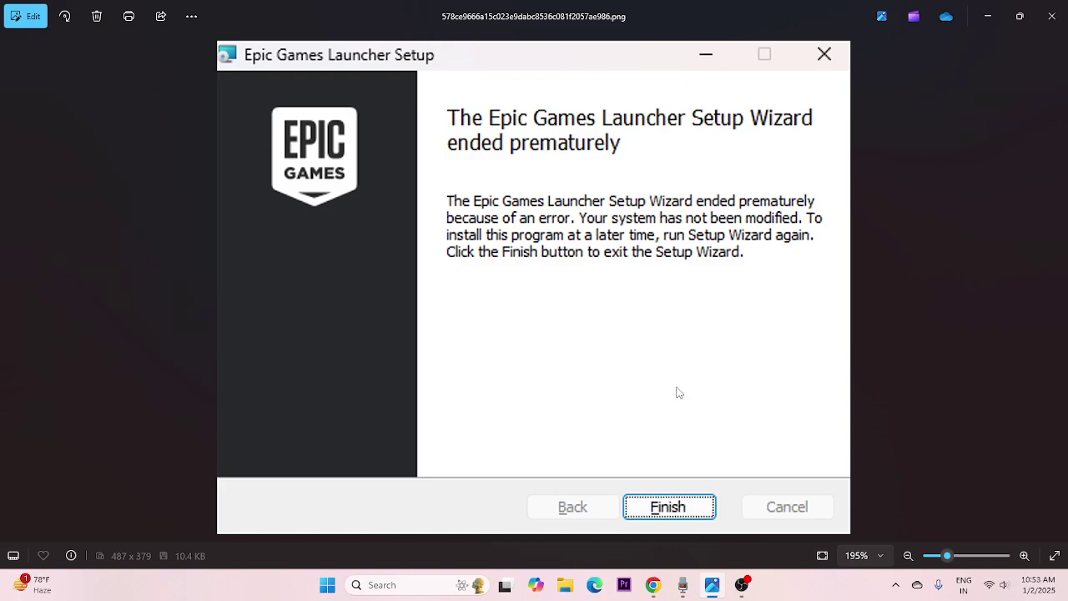
pyautogui.click(988, 16)
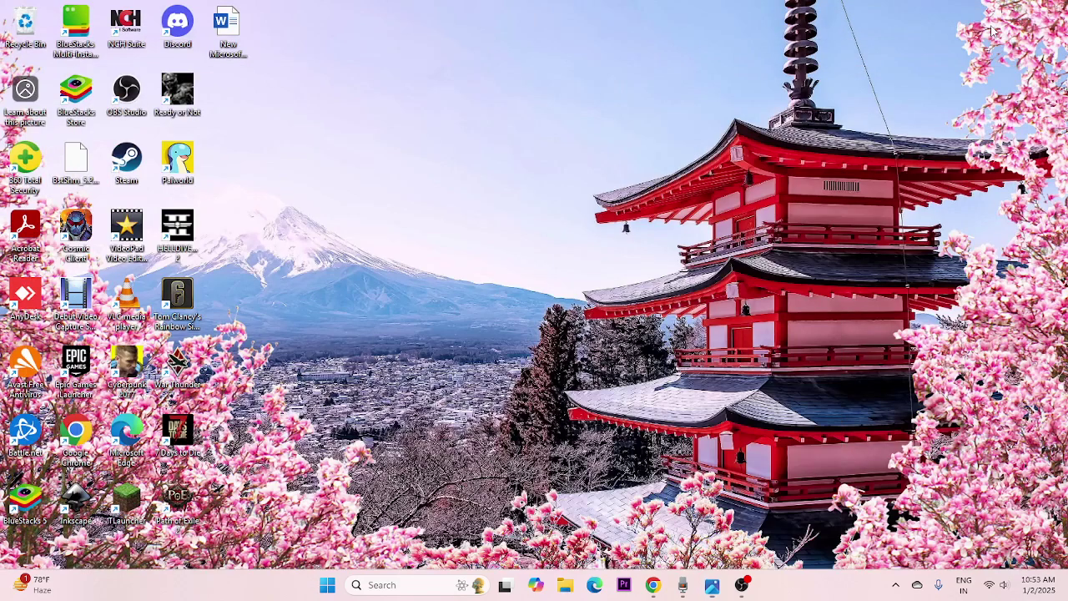
pyautogui.click(420, 585)
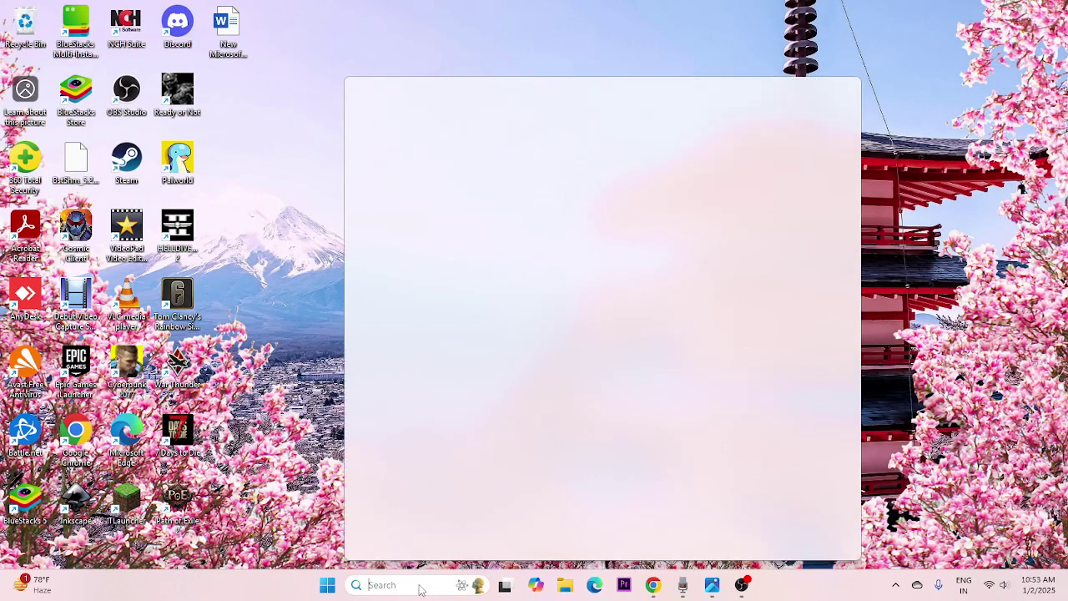
pyautogui.write('micr')
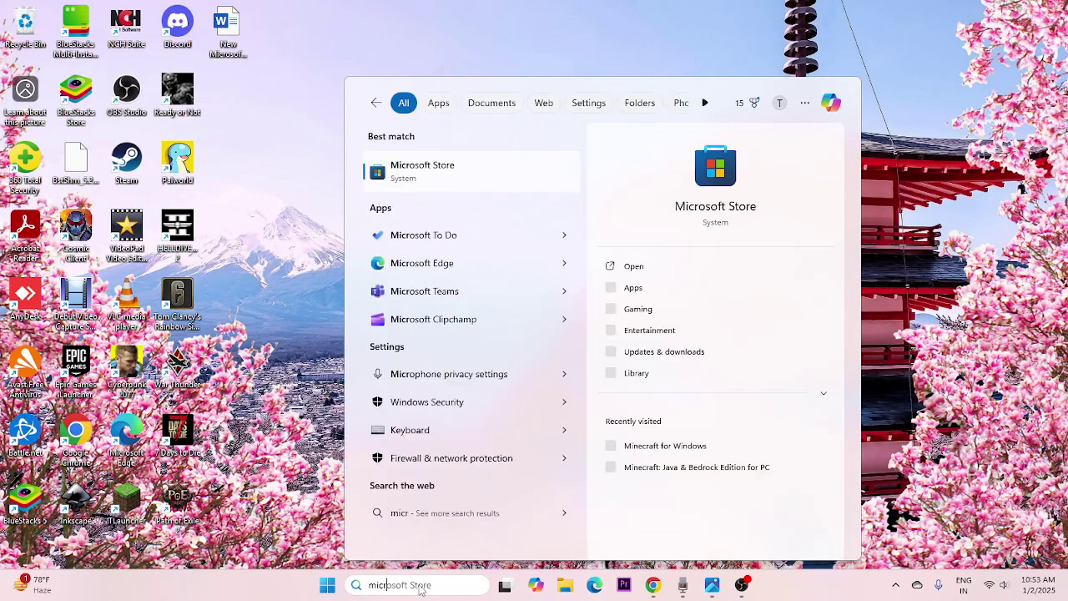
pyautogui.click(480, 171)
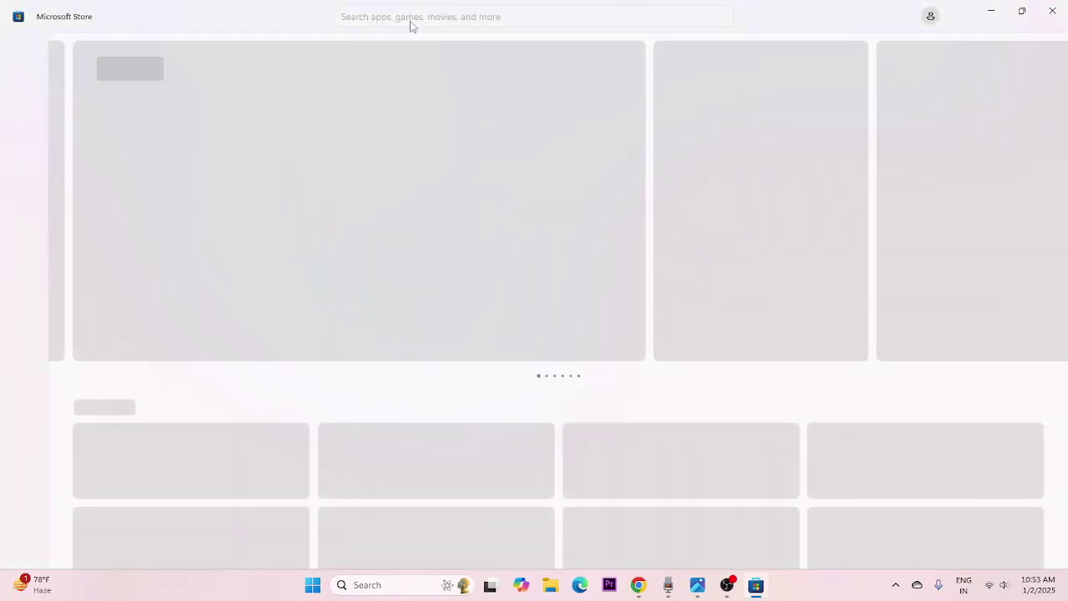
# Search the Microsoft Store for "epic games store", view the Epic Games Store app page and close the store
pyautogui.click(418, 17)
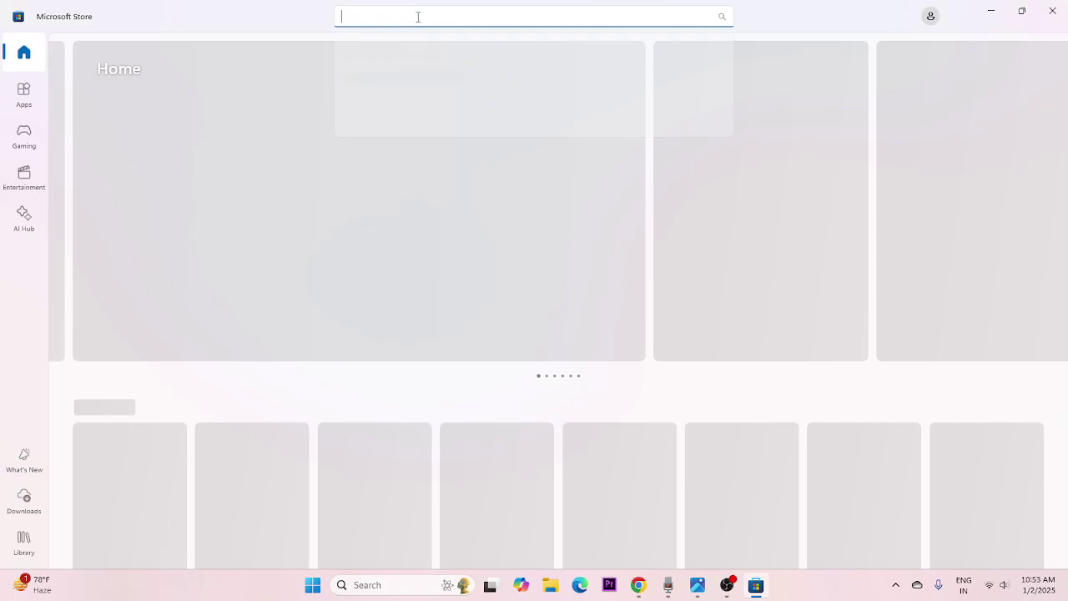
pyautogui.write('epic')
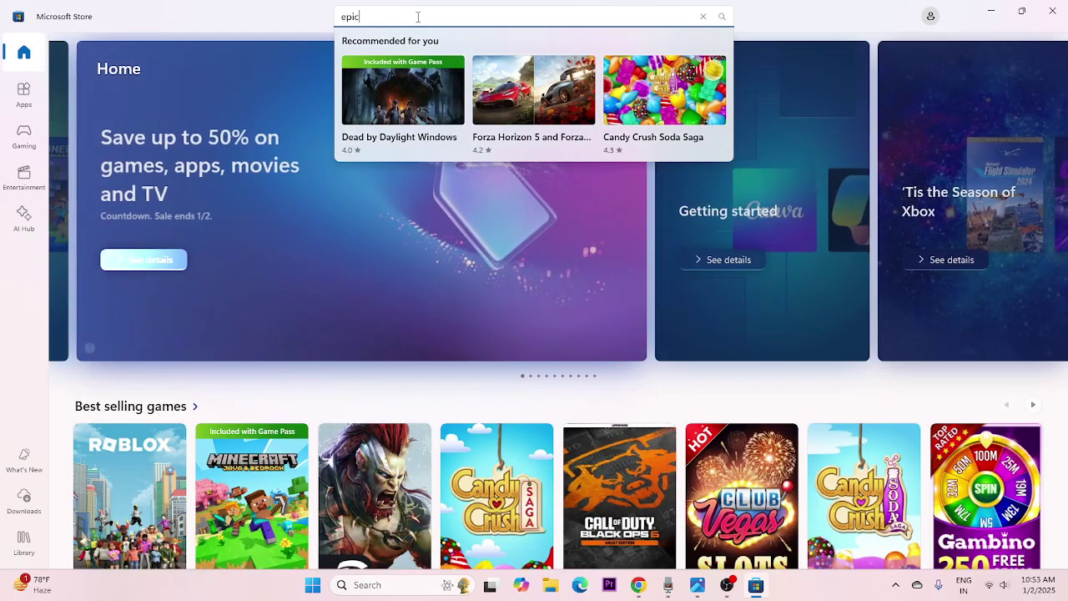
pyautogui.write(' games sto')
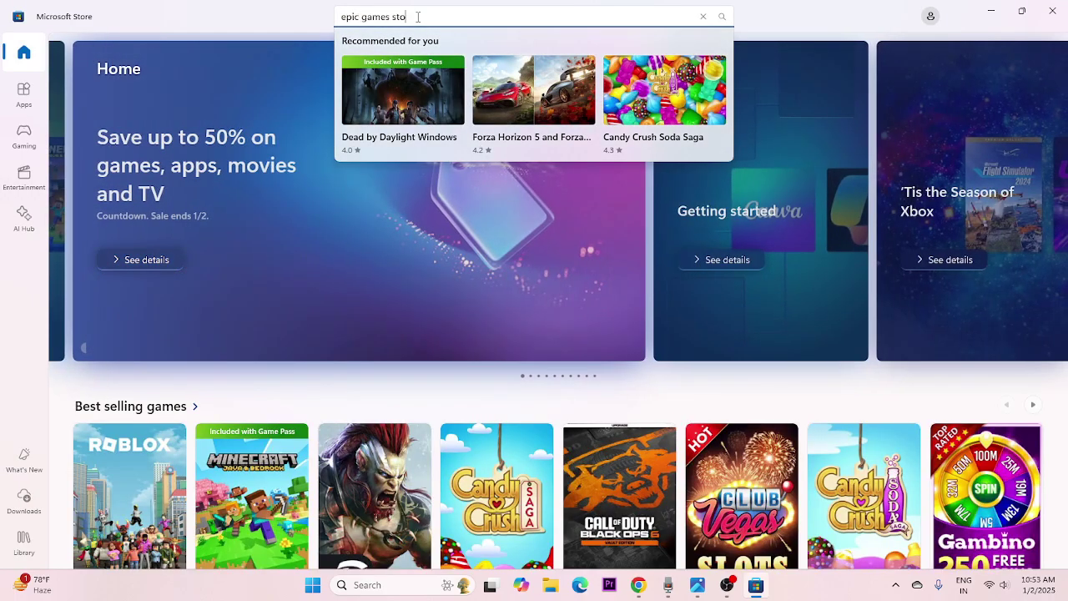
pyautogui.write('re')
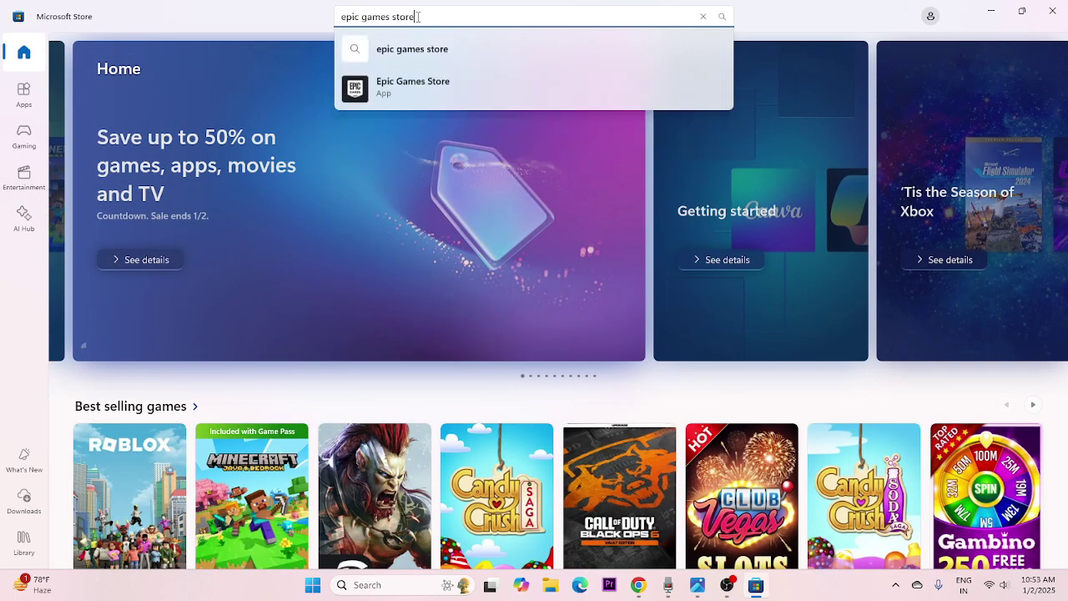
pyautogui.click(442, 84)
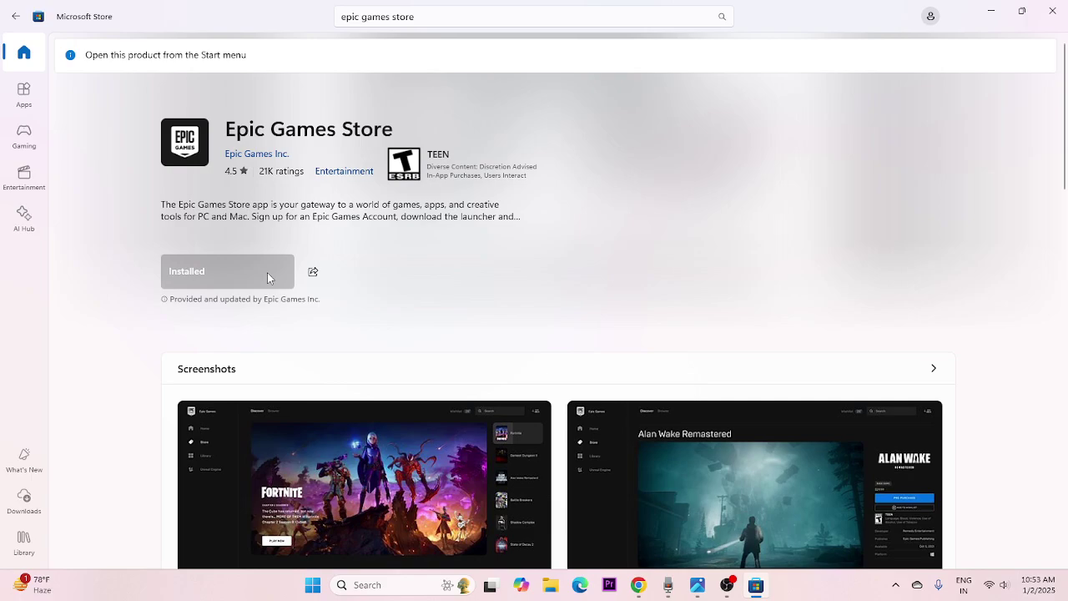
pyautogui.click(1056, 16)
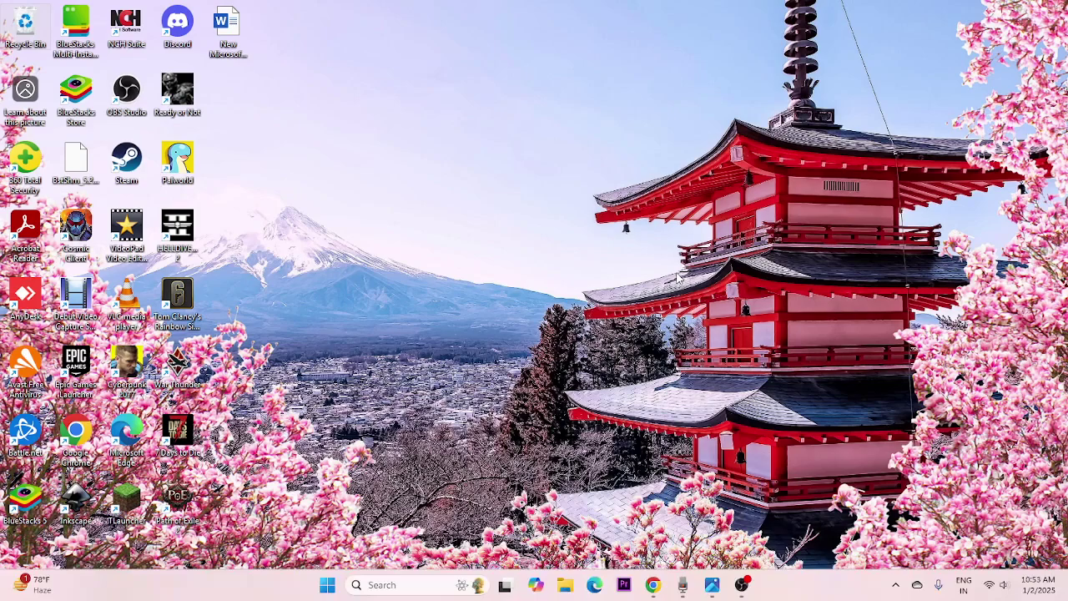
# Open the Program Files folder on Local Disk (C:) in a maximized File Explorer window
pyautogui.click(567, 586)
pyautogui.scroll(-3, 73, 400)
pyautogui.click(77, 364)
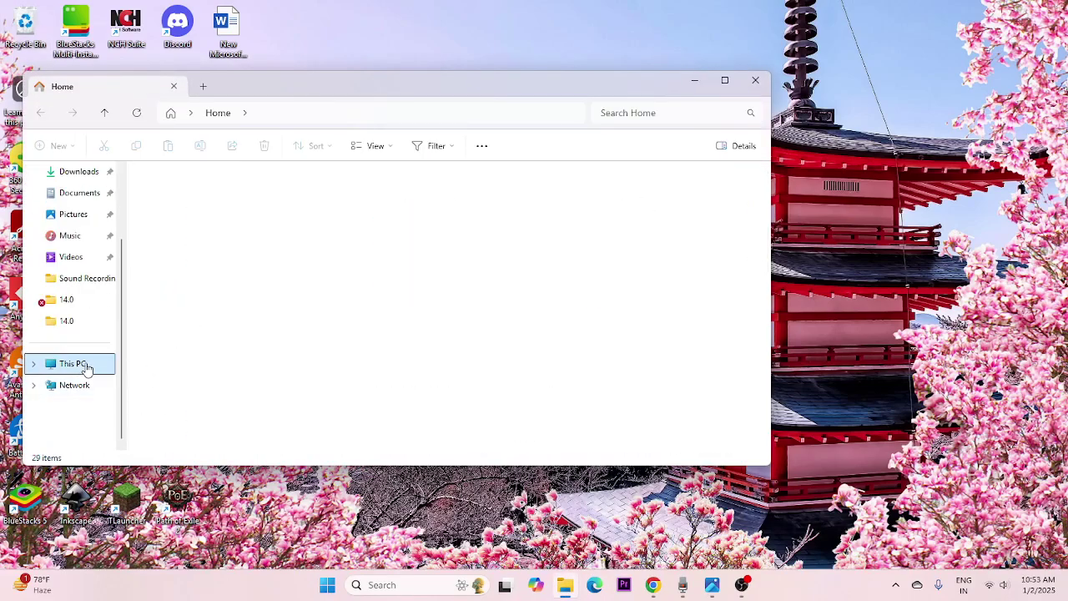
pyautogui.click(724, 81)
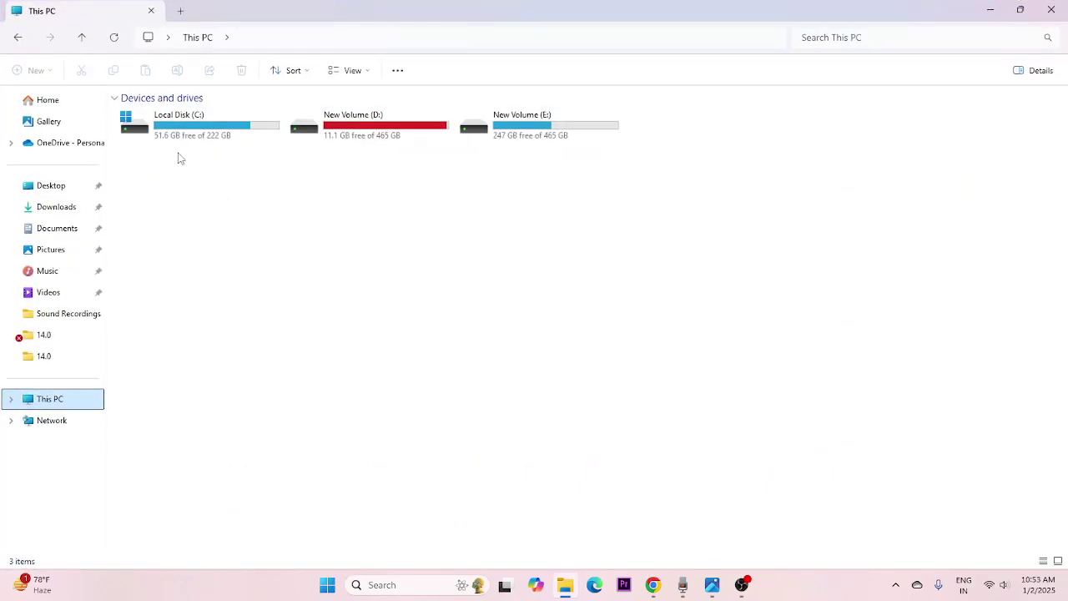
pyautogui.doubleClick(177, 125)
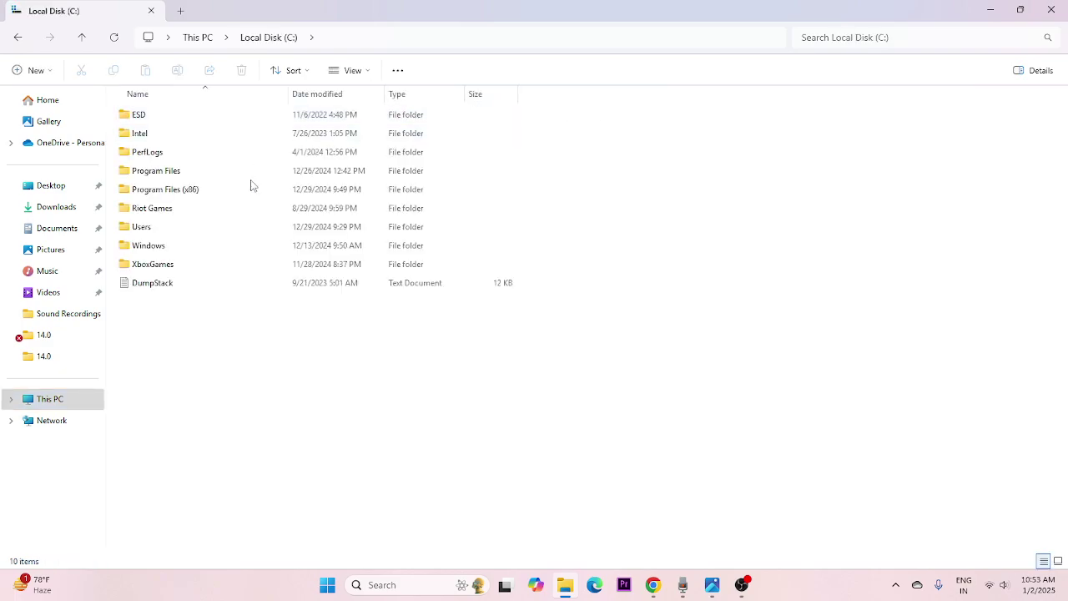
pyautogui.doubleClick(176, 176)
# Check the contents of the Epic Games folder in Program Files and delete the folder
pyautogui.scroll(-1, 239, 281)
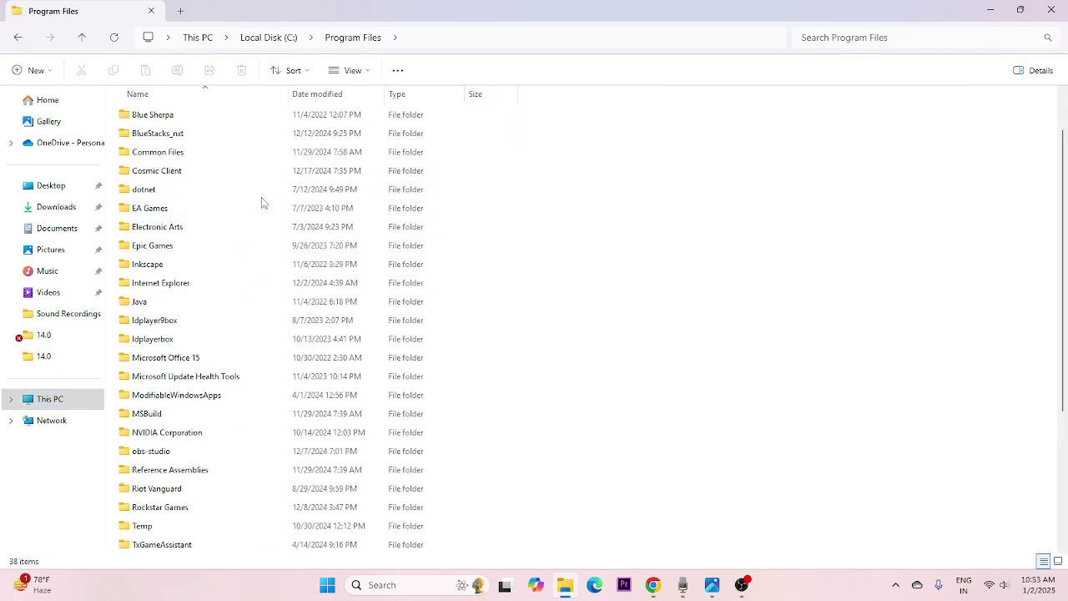
pyautogui.click(171, 253)
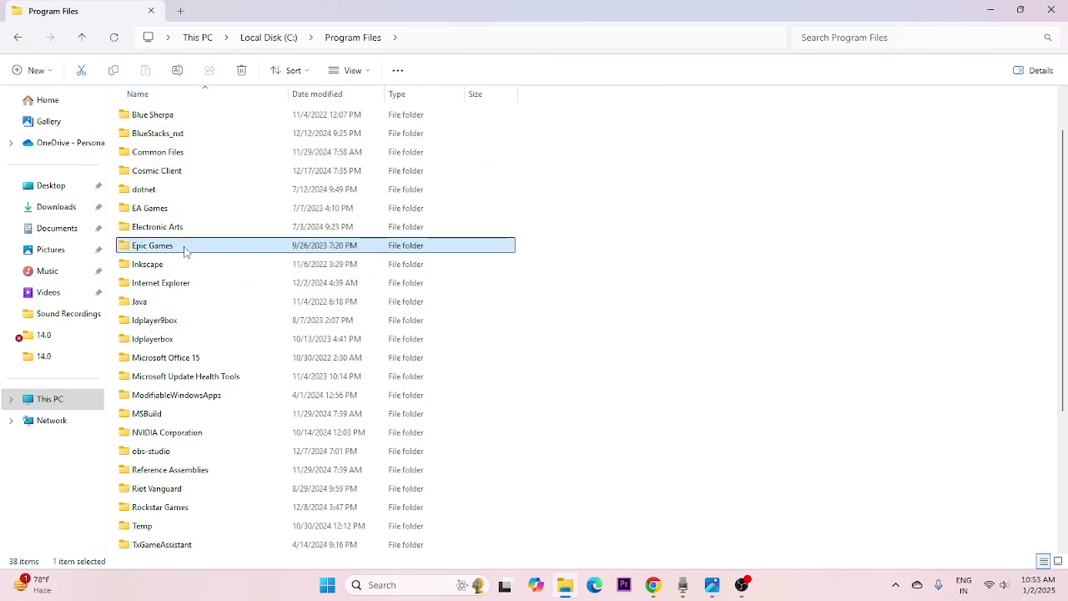
pyautogui.rightClick(185, 251)
pyautogui.click(718, 317)
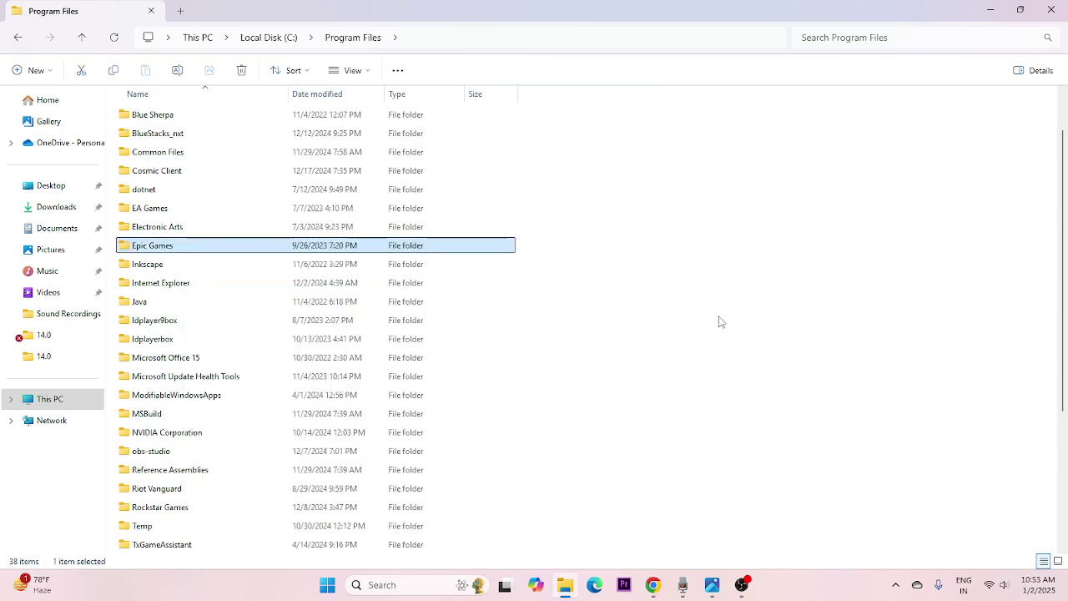
pyautogui.doubleClick(157, 248)
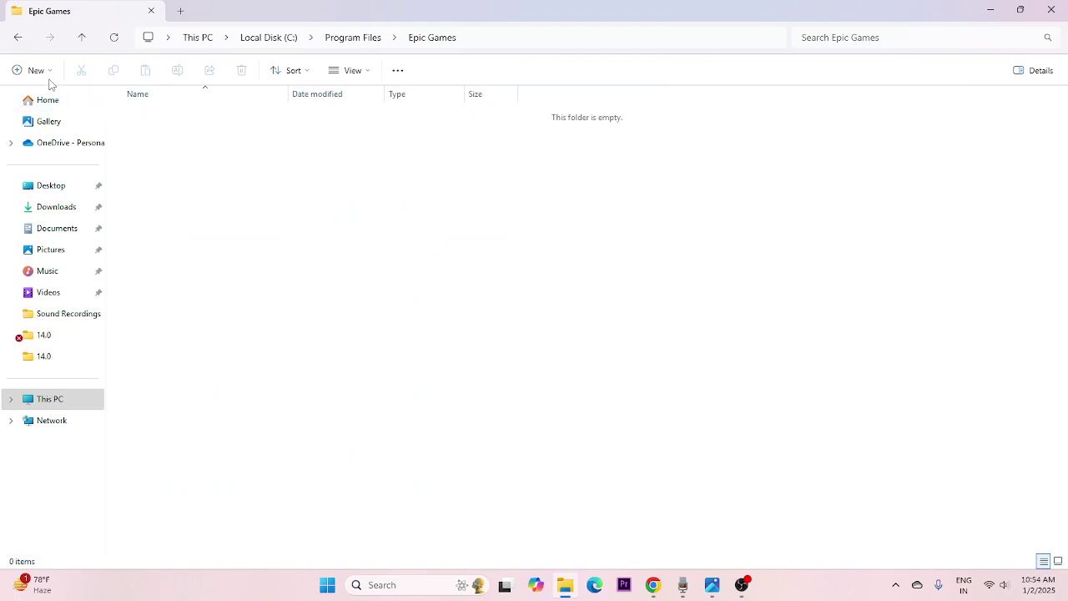
pyautogui.click(19, 36)
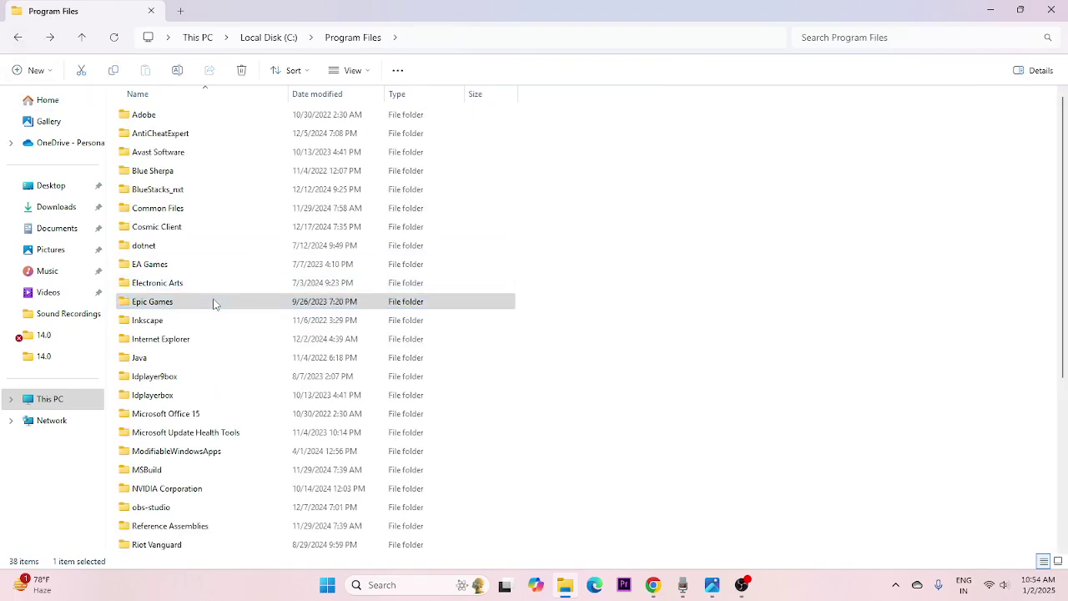
pyautogui.rightClick(215, 302)
pyautogui.press('Escape')
pyautogui.press('Delete')
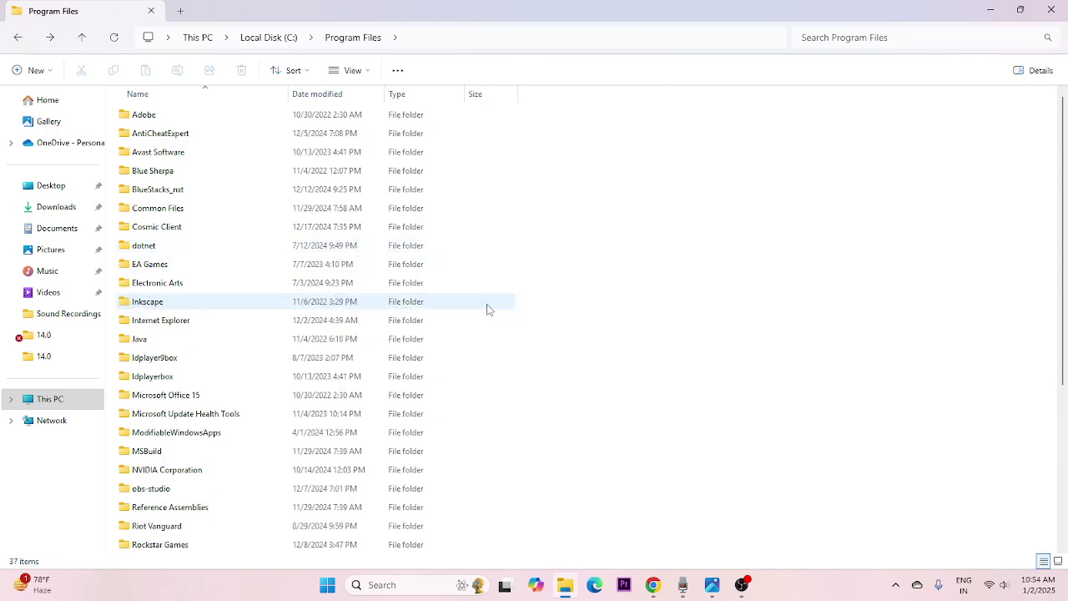
# Open the Epic Games folder inside Program Files (x86) on Local Disk (C:)
pyautogui.click(18, 37)
pyautogui.doubleClick(177, 192)
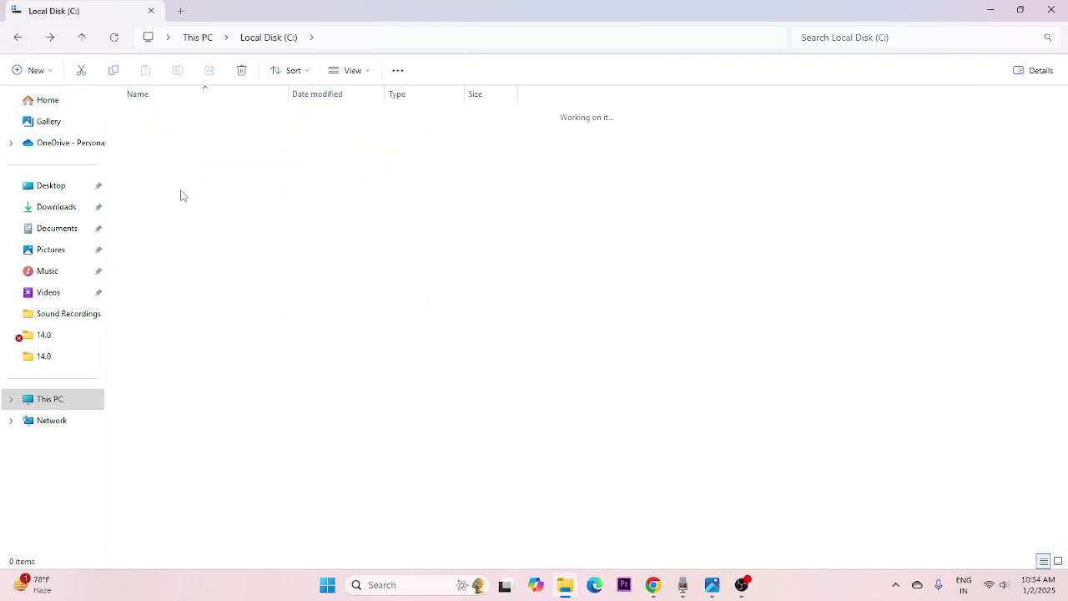
pyautogui.doubleClick(169, 288)
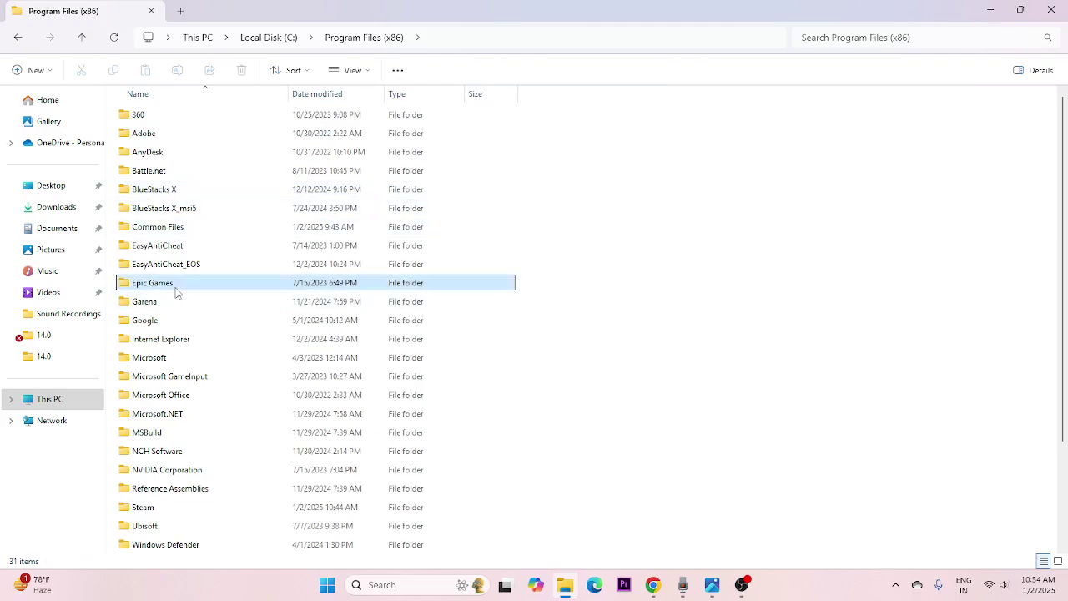
pyautogui.click(17, 42)
pyautogui.doubleClick(175, 284)
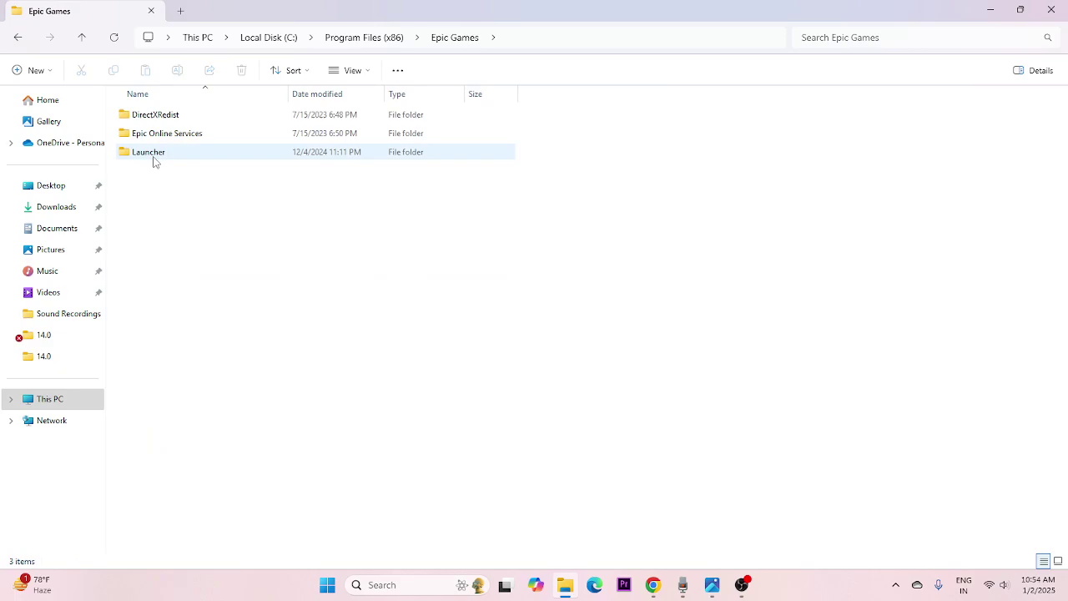
# Look through the Launcher folder's Engine and Portal subfolders and the DirectXRedist folder
pyautogui.doubleClick(154, 161)
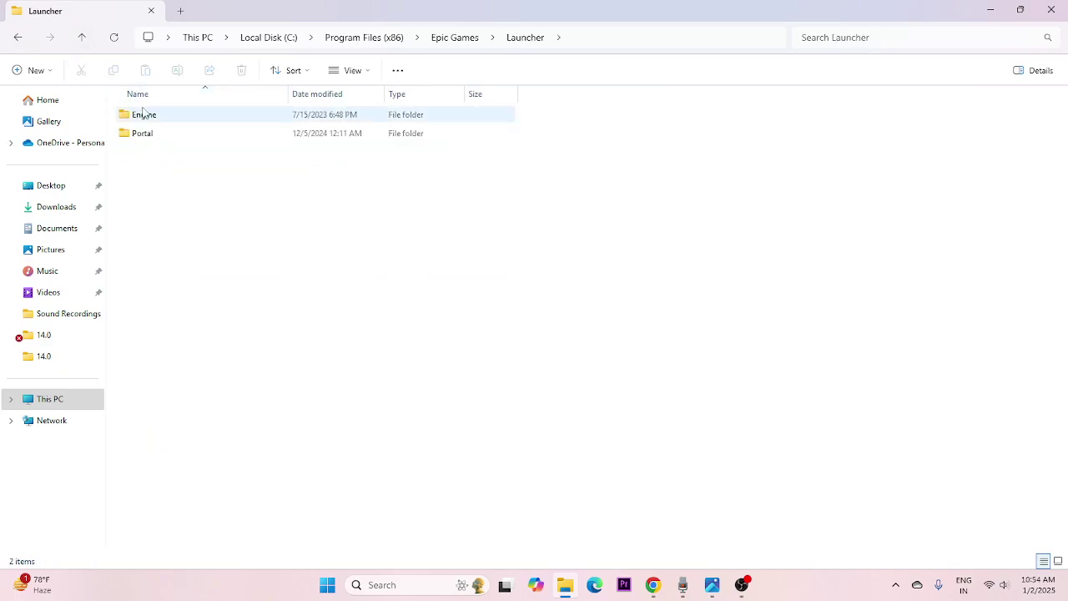
pyautogui.doubleClick(143, 115)
pyautogui.click(84, 40)
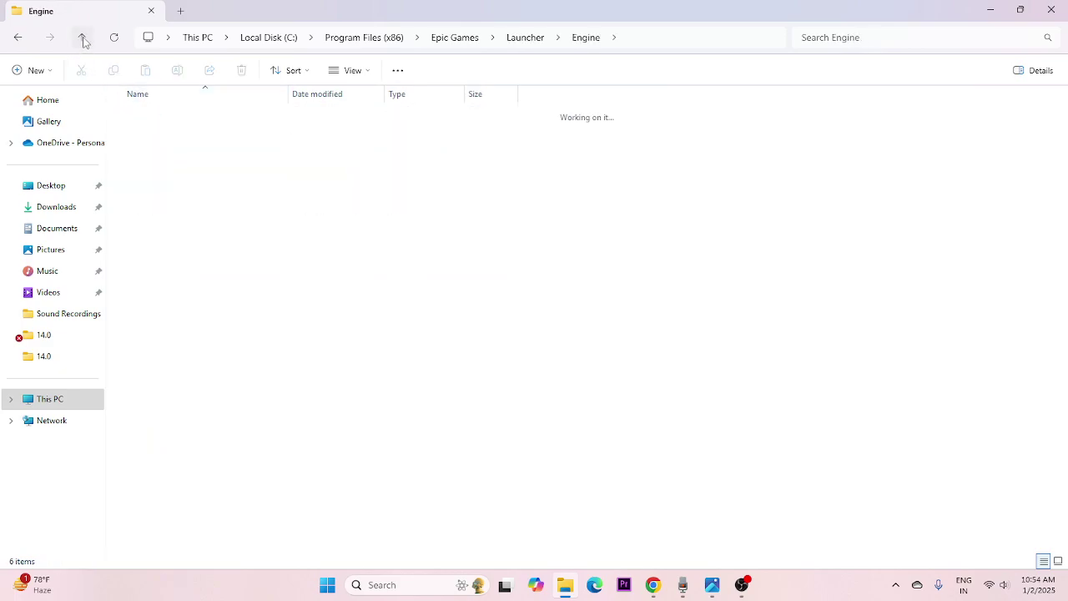
pyautogui.doubleClick(147, 134)
pyautogui.click(83, 39)
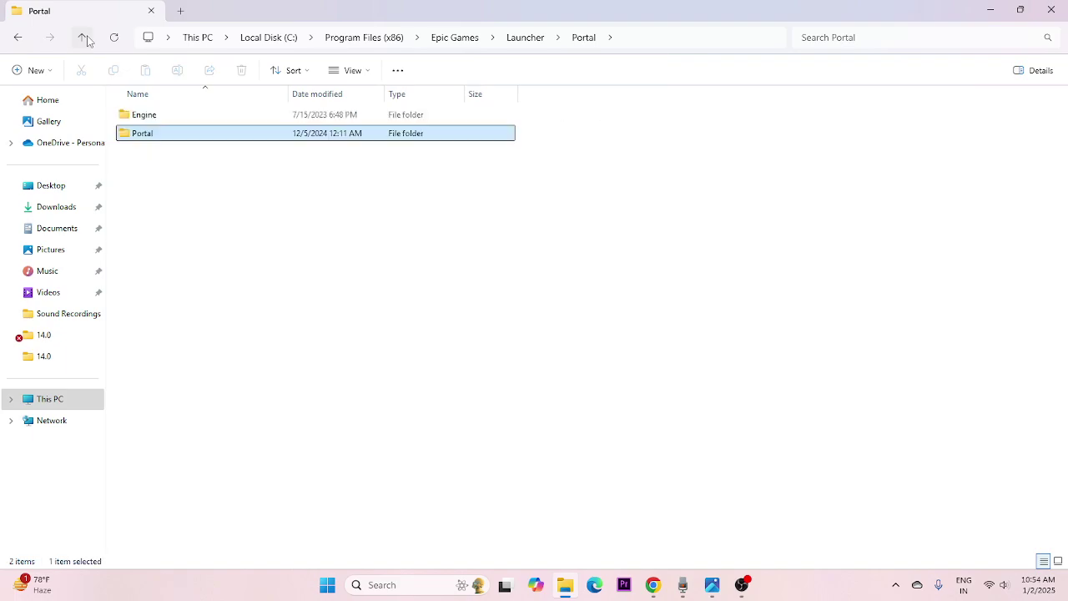
pyautogui.click(83, 38)
pyautogui.doubleClick(167, 114)
pyautogui.click(83, 39)
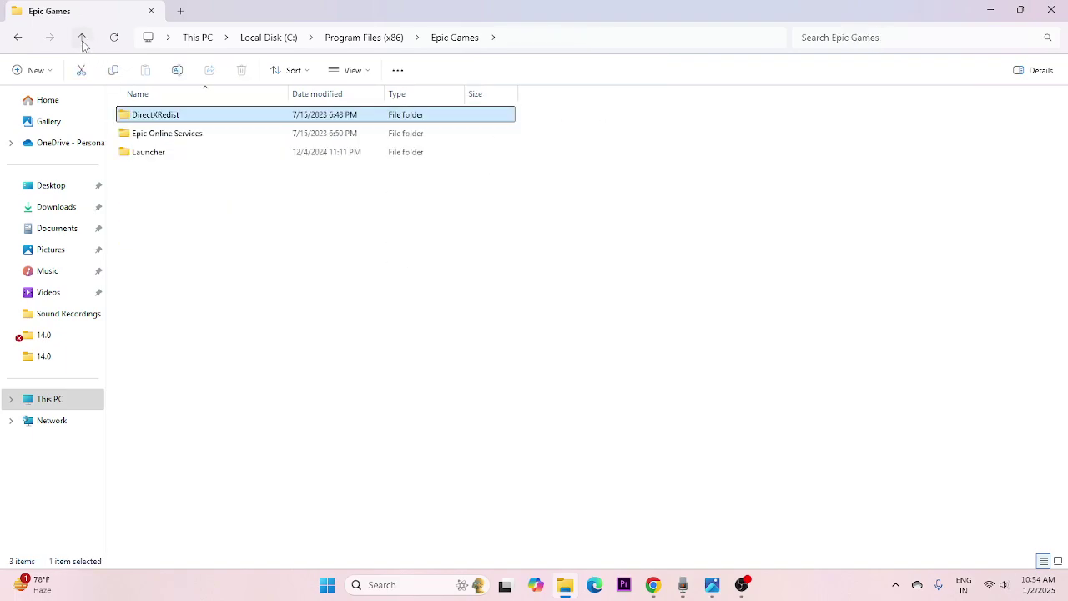
# Return to Program Files (x86) and delete the Epic Games folder
pyautogui.click(83, 39)
pyautogui.rightClick(186, 289)
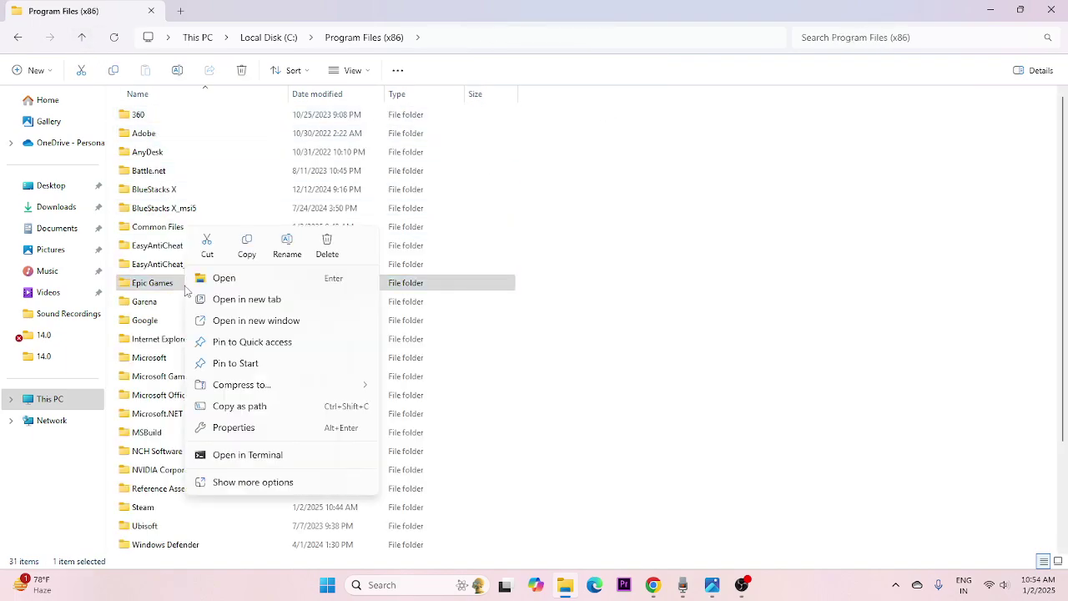
pyautogui.click(326, 244)
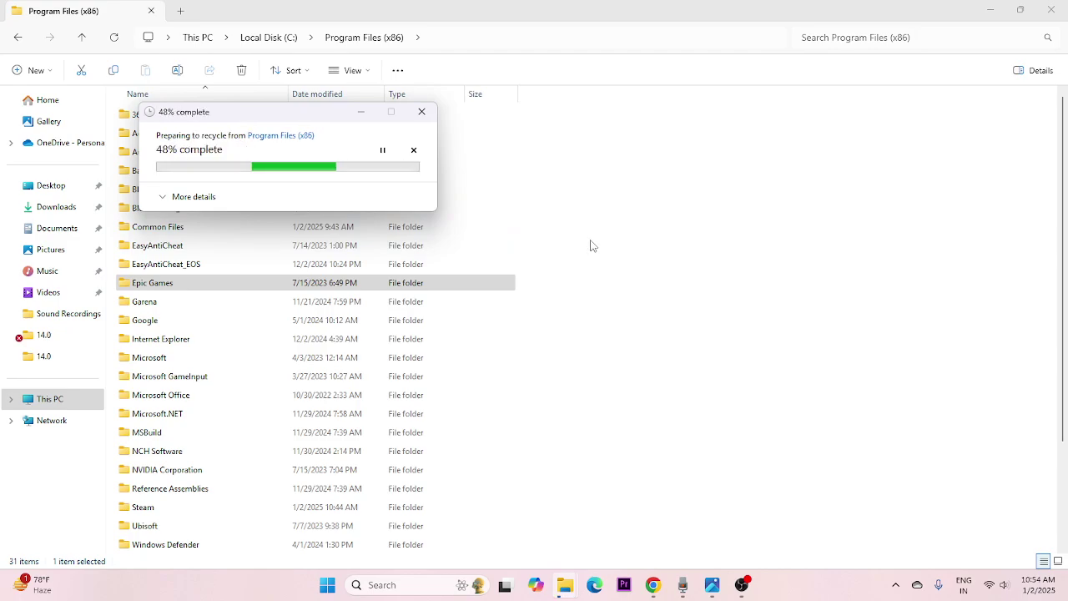
# Look through the files in the Downloads folder
pyautogui.click(44, 208)
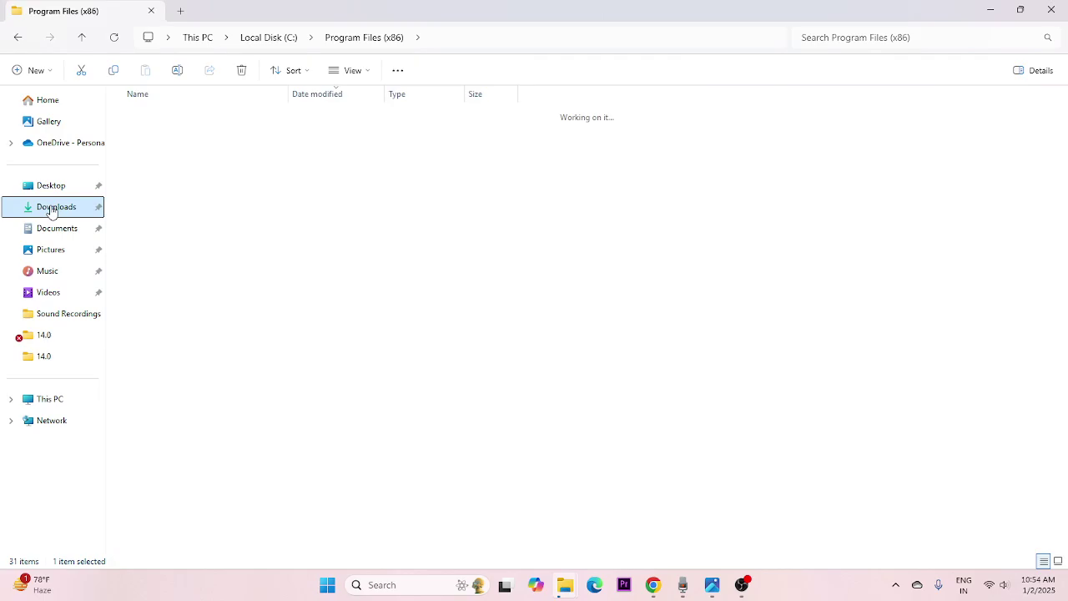
pyautogui.scroll(-5, 656, 287)
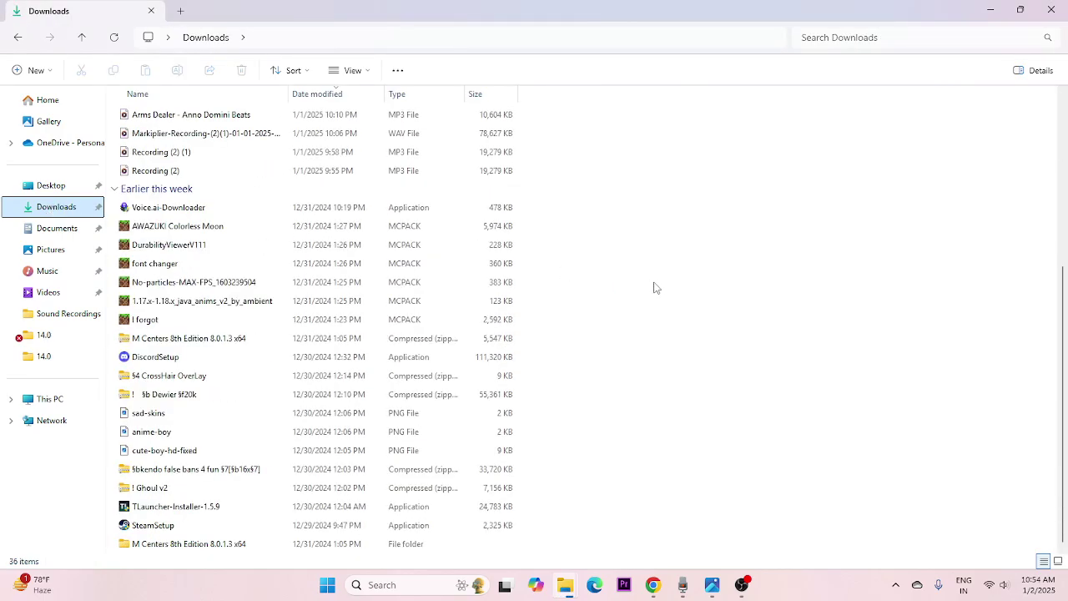
pyautogui.scroll(5, 656, 287)
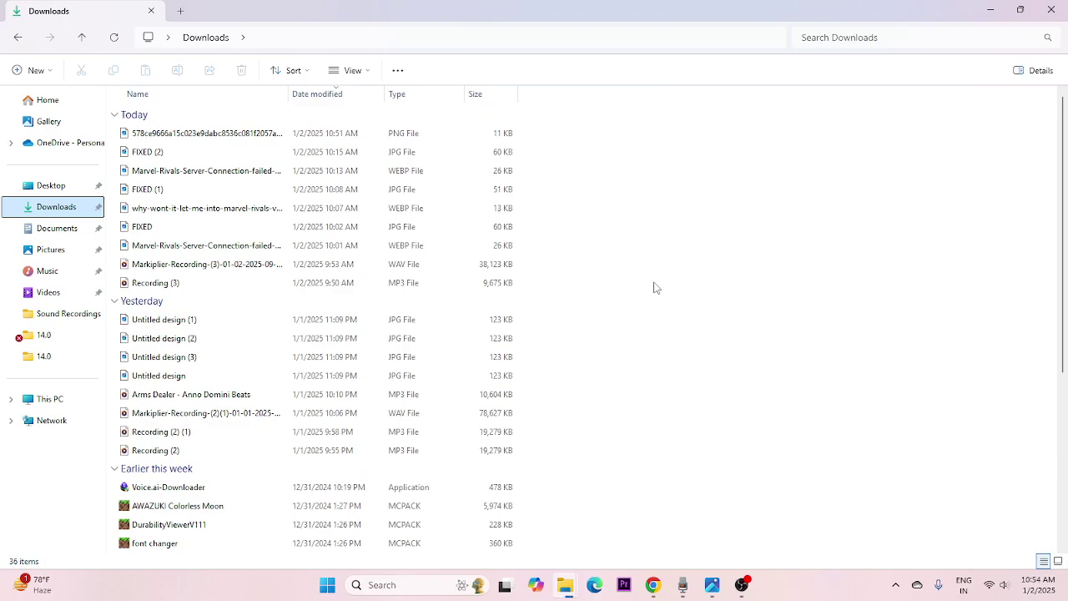
# Bring up the recycling progress window and retry deleting the Epic Games folder that is in use
pyautogui.moveTo(573, 592)
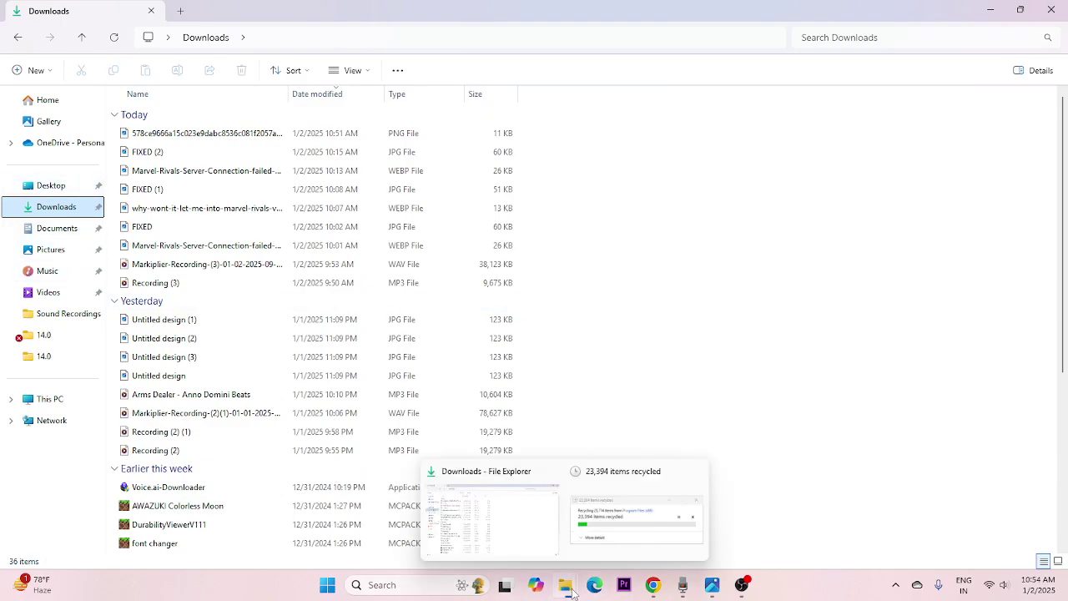
pyautogui.click(614, 524)
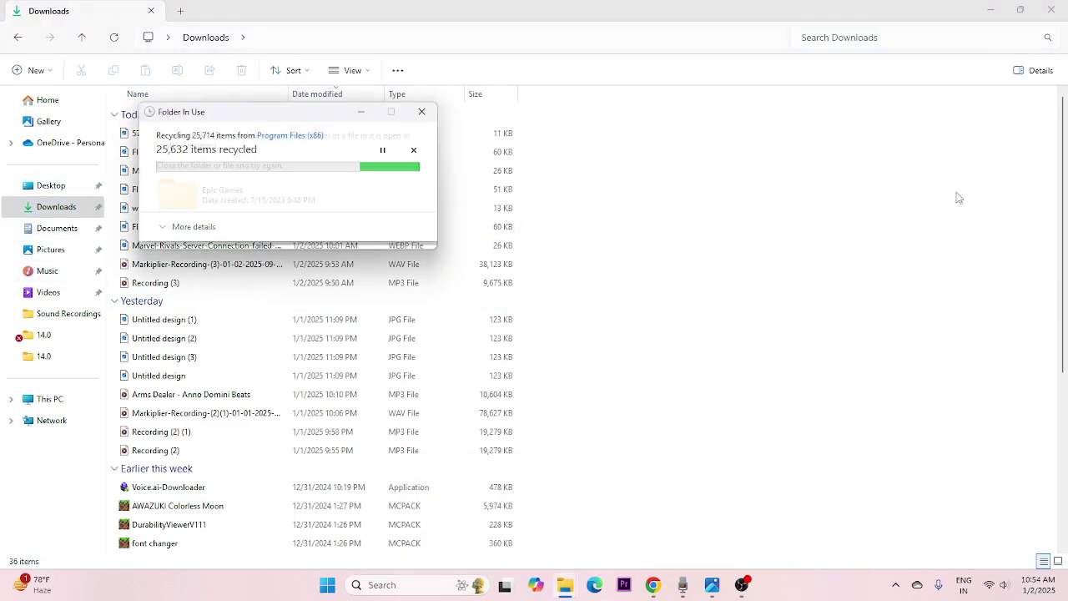
pyautogui.click(320, 231)
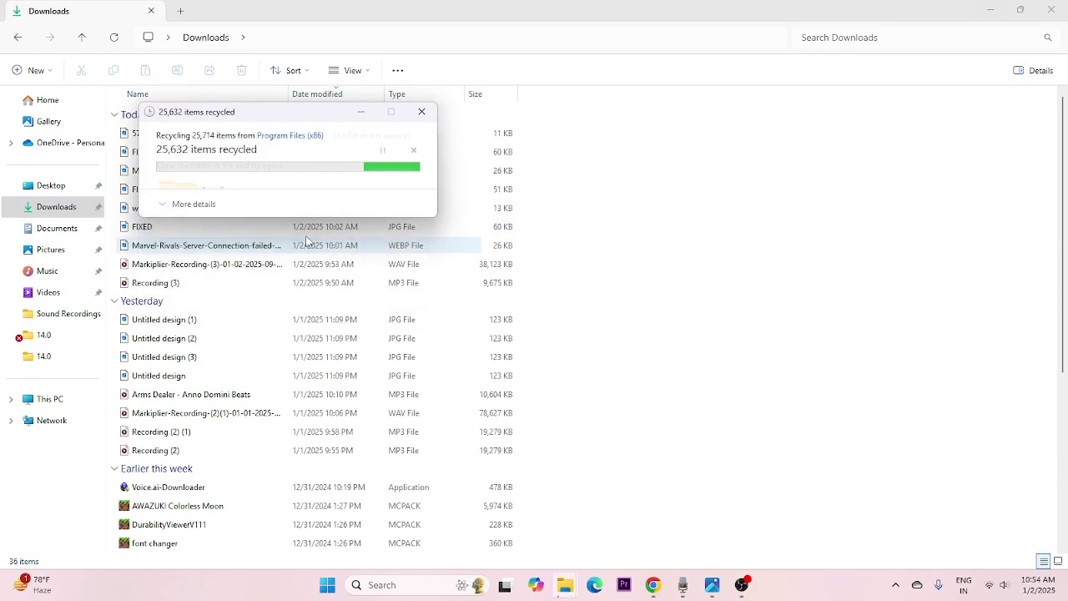
# Open Task Manager, run msiexec.exe as a new task with administrative privileges, and dismiss the Windows Installer window
pyautogui.click(990, 10)
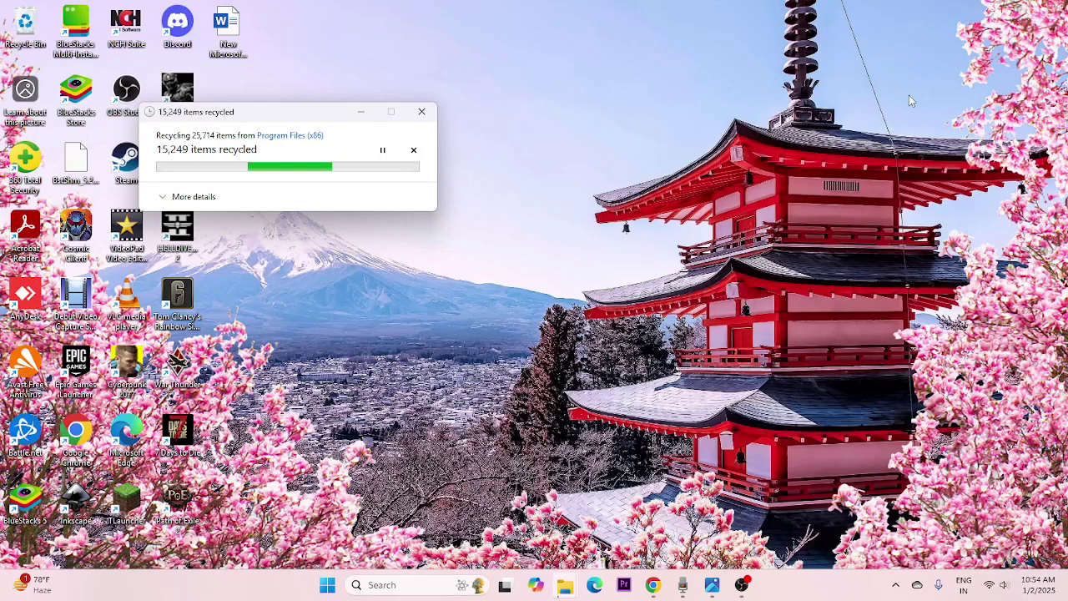
pyautogui.rightClick(328, 585)
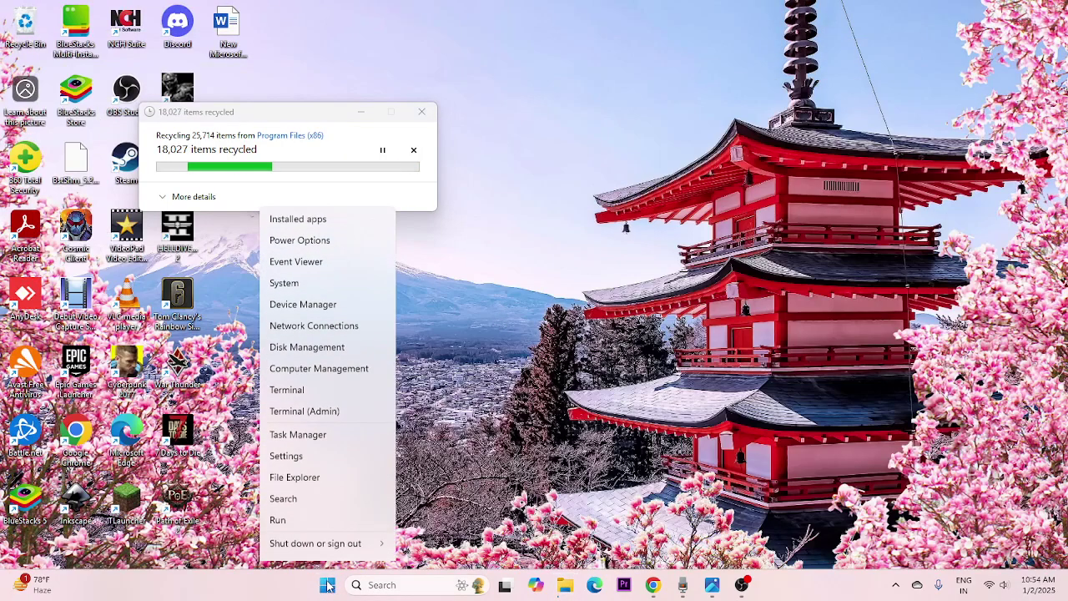
pyautogui.click(298, 418)
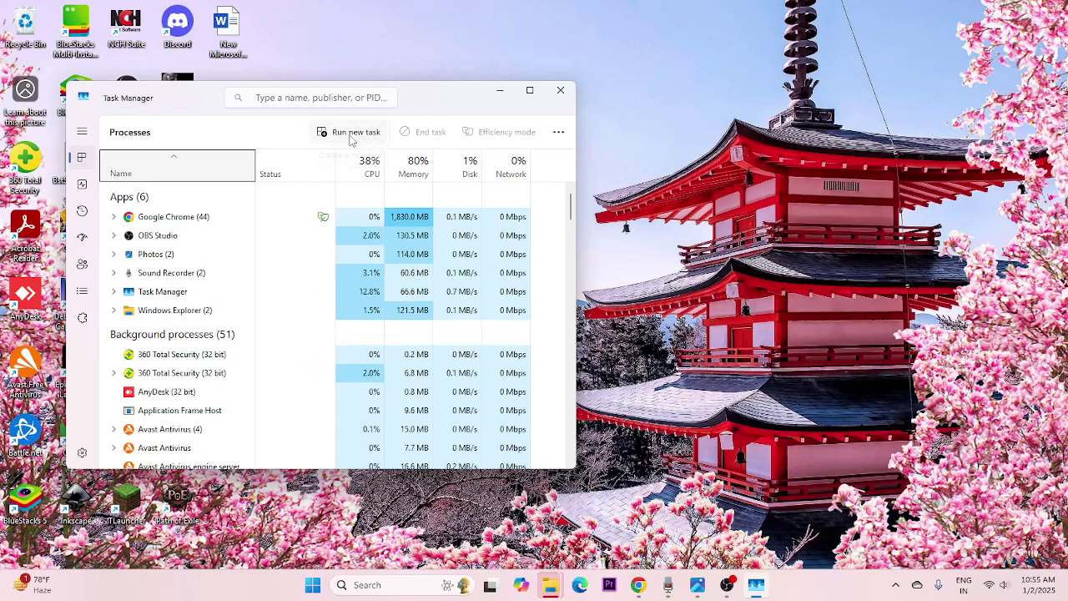
pyautogui.click(351, 132)
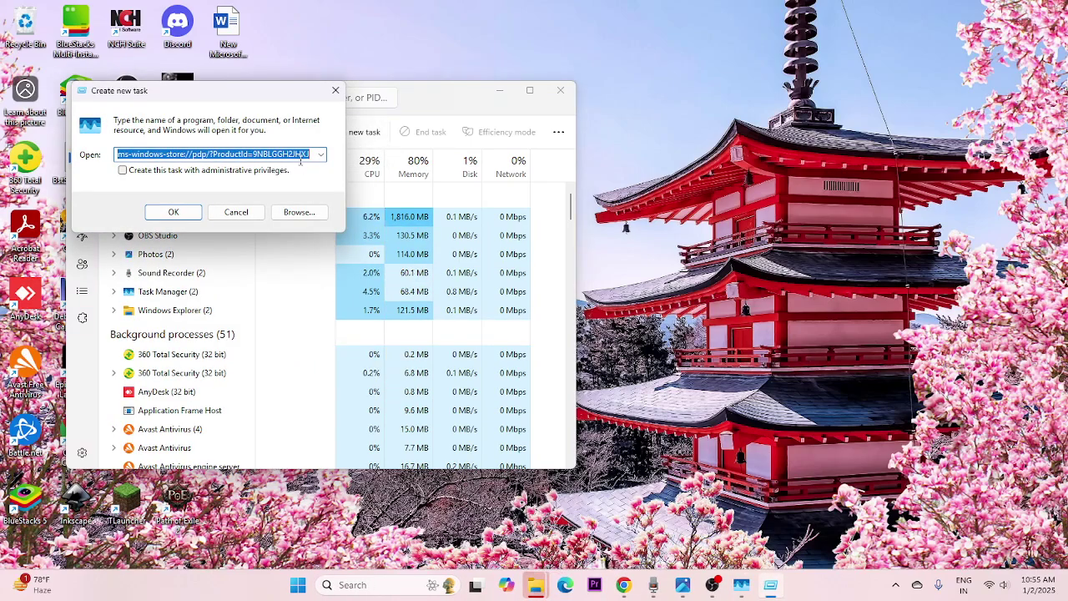
pyautogui.press('BackSpace')
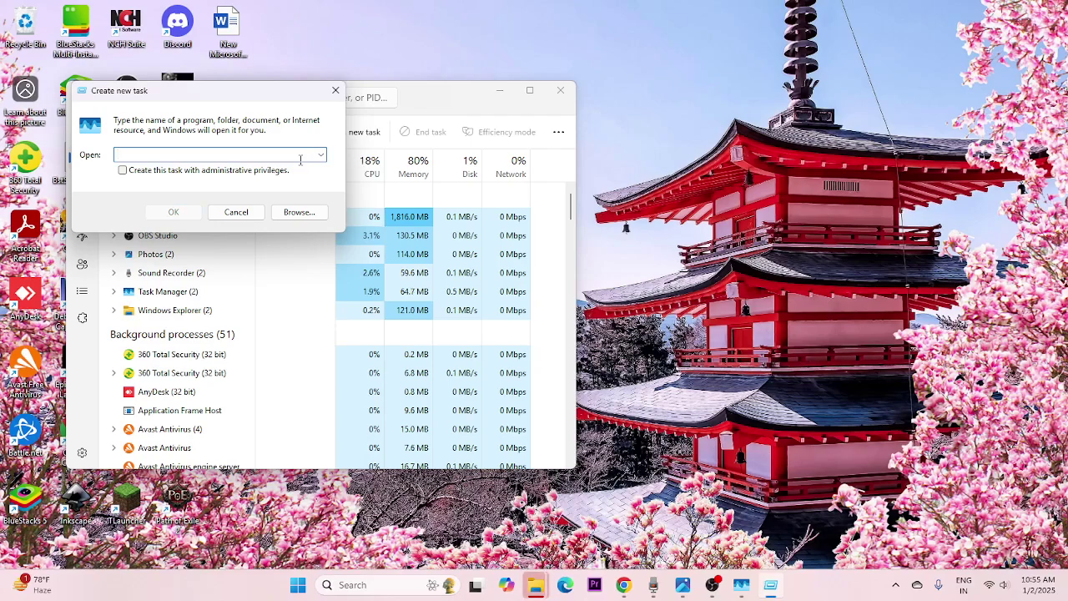
pyautogui.write('msiexec')
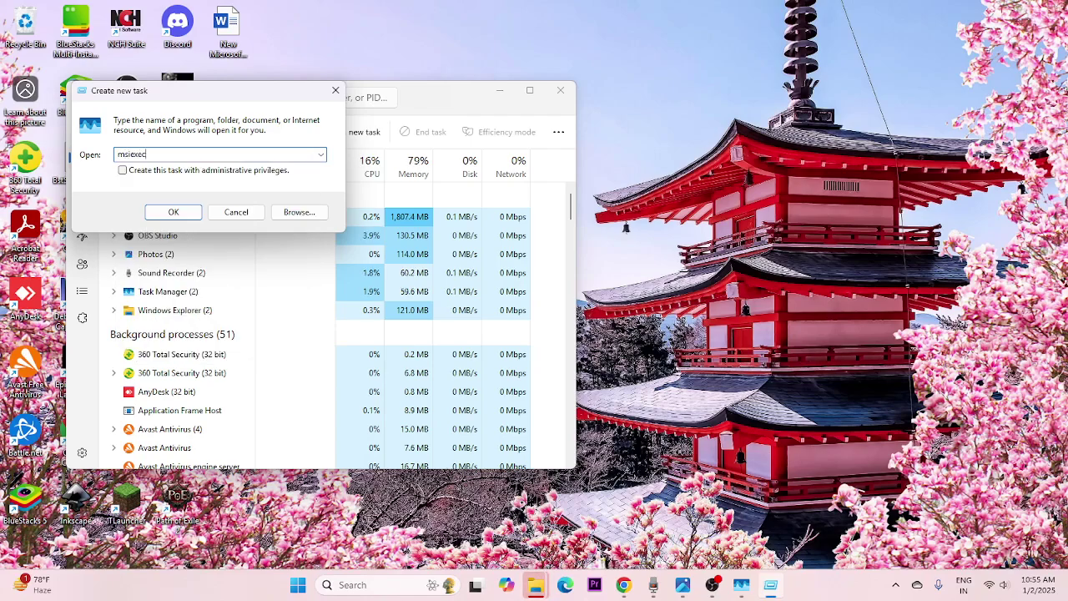
pyautogui.write('.exe')
pyautogui.click(128, 172)
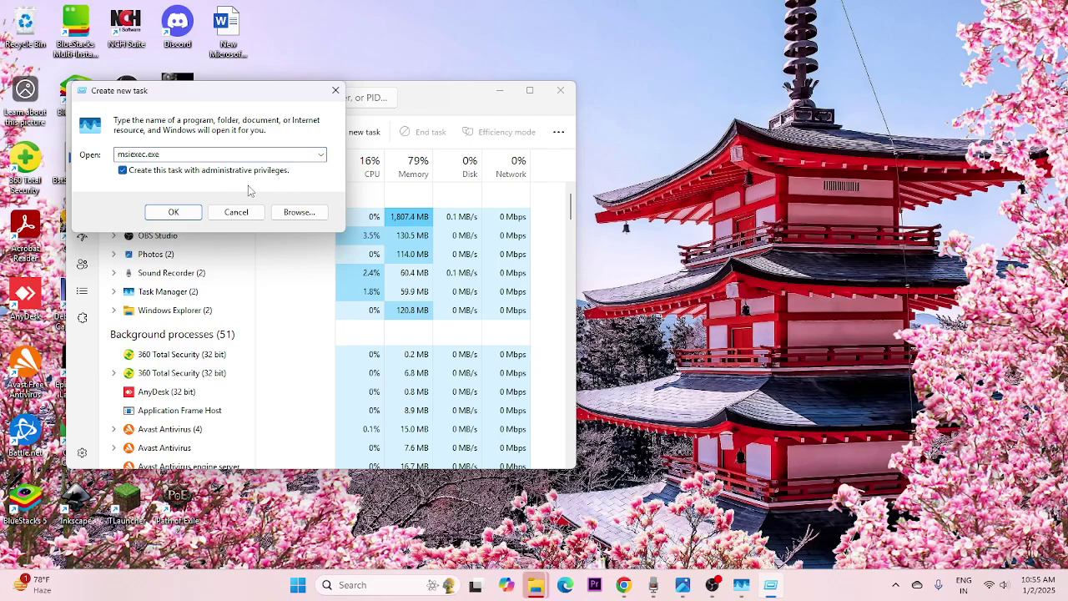
pyautogui.click(180, 214)
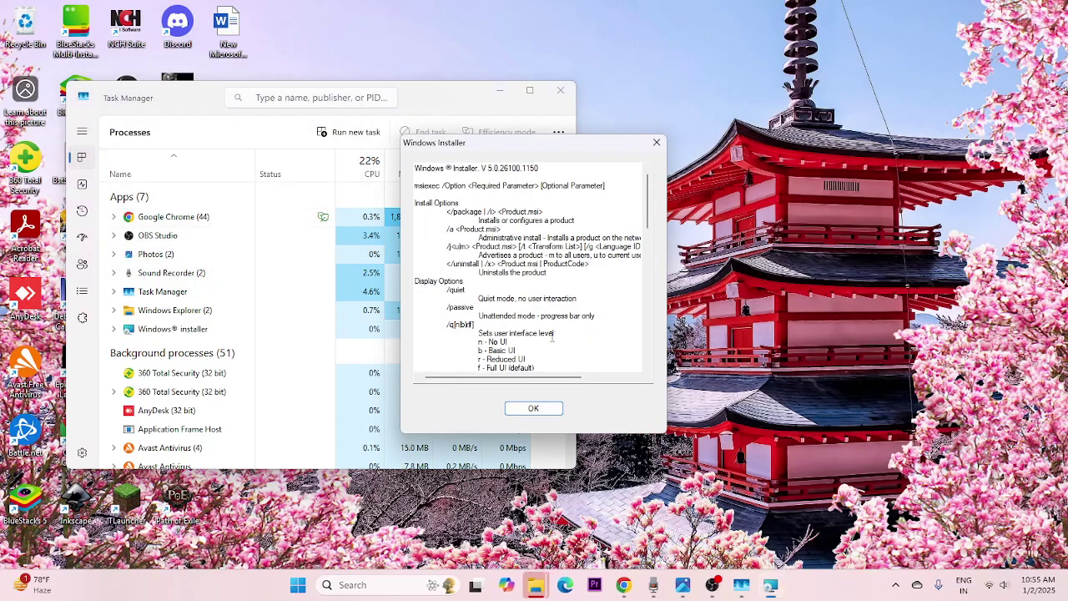
pyautogui.scroll(-5, 525, 317)
pyautogui.click(533, 408)
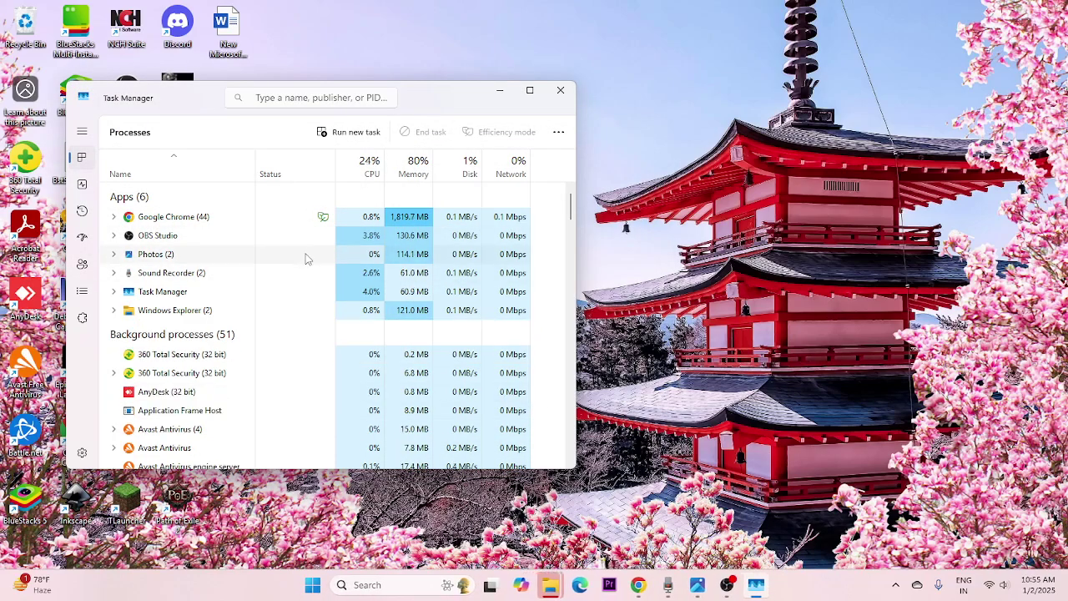
# Bring up the Folder In Use dialog for the Epic Games folder and cancel the pending deletion
pyautogui.click(556, 588)
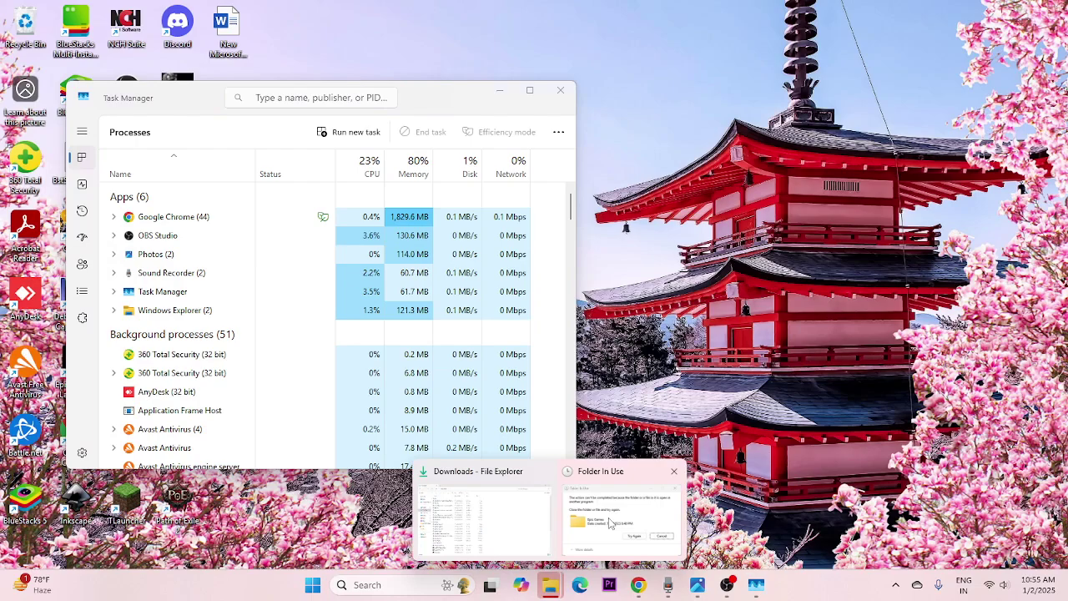
pyautogui.click(622, 511)
pyautogui.click(384, 231)
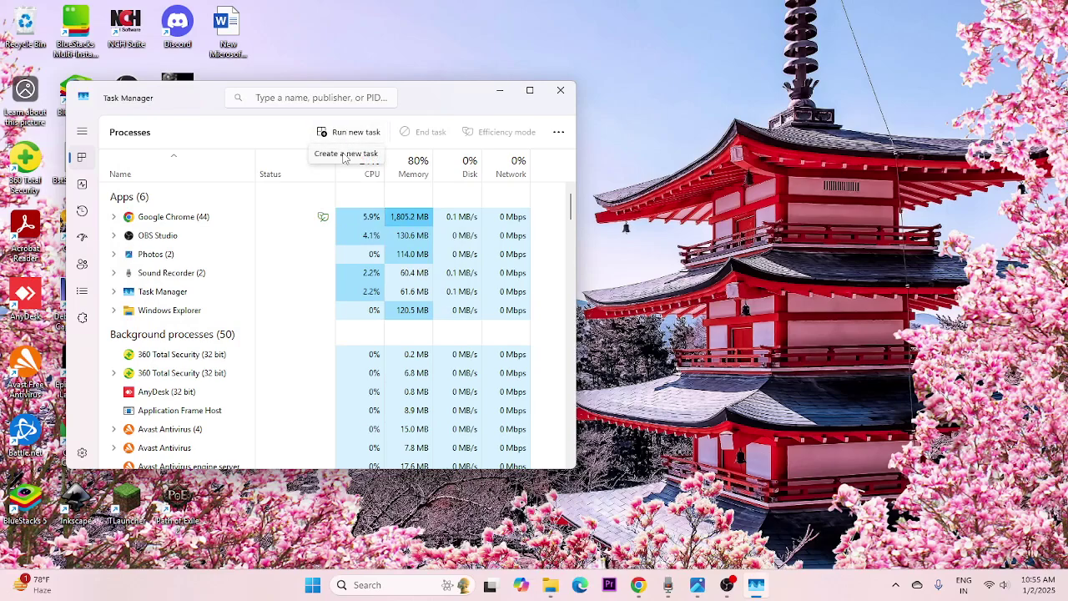
# End the EpicGamesLauncher background process and close Task Manager
pyautogui.scroll(-5, 209, 401)
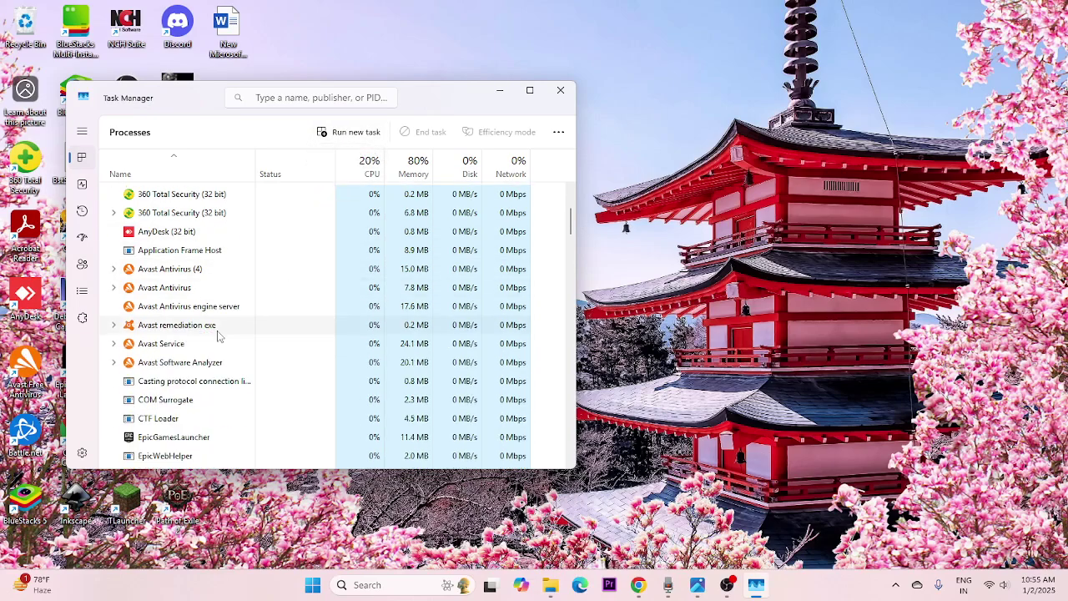
pyautogui.rightClick(182, 404)
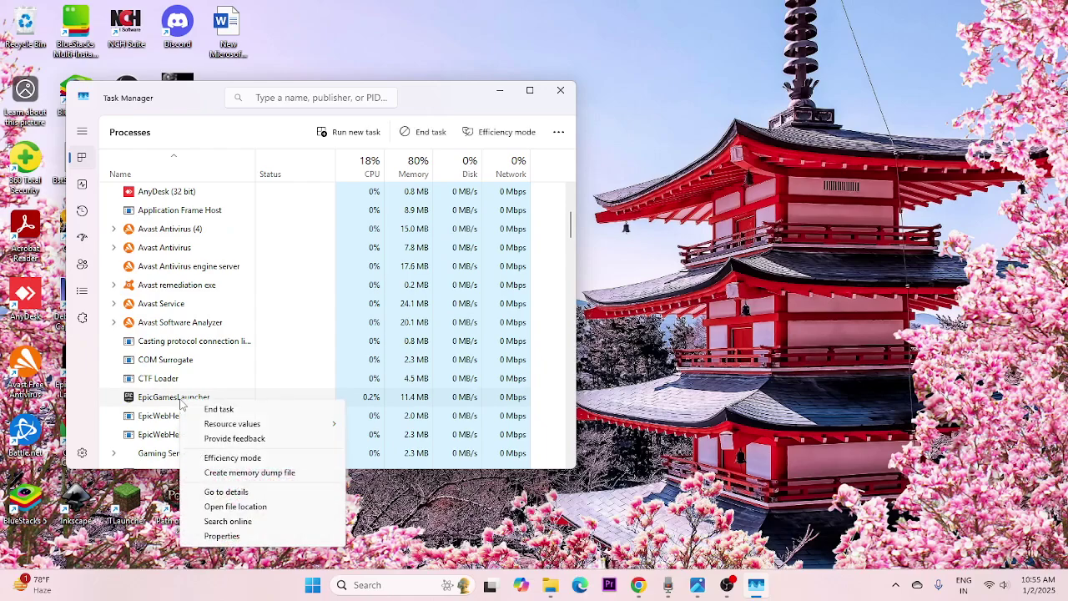
pyautogui.click(226, 409)
pyautogui.scroll(-2, 214, 317)
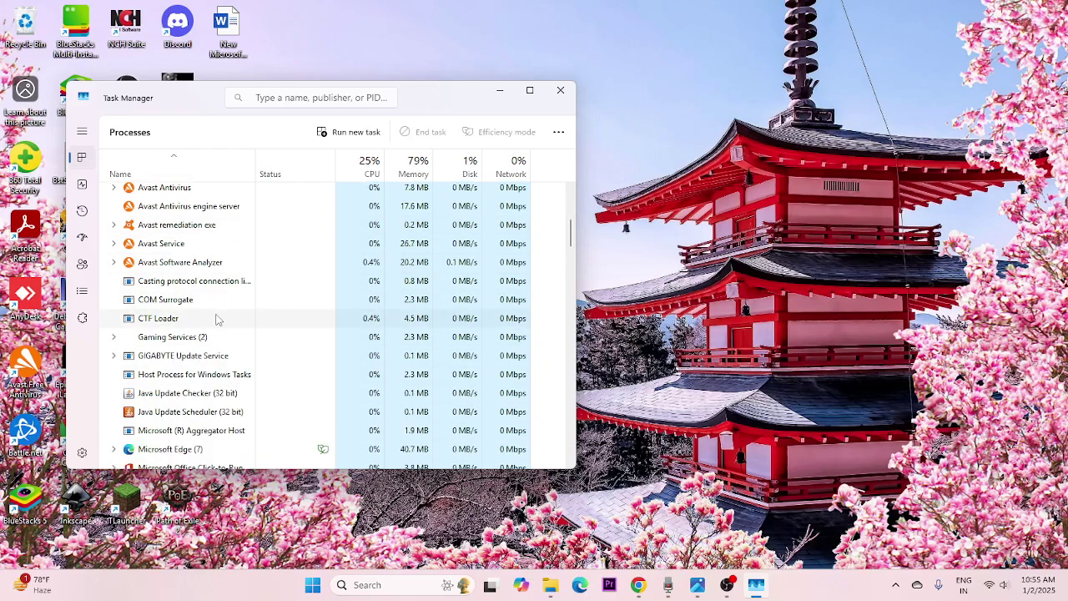
pyautogui.scroll(5, 217, 319)
pyautogui.scroll(1, 215, 313)
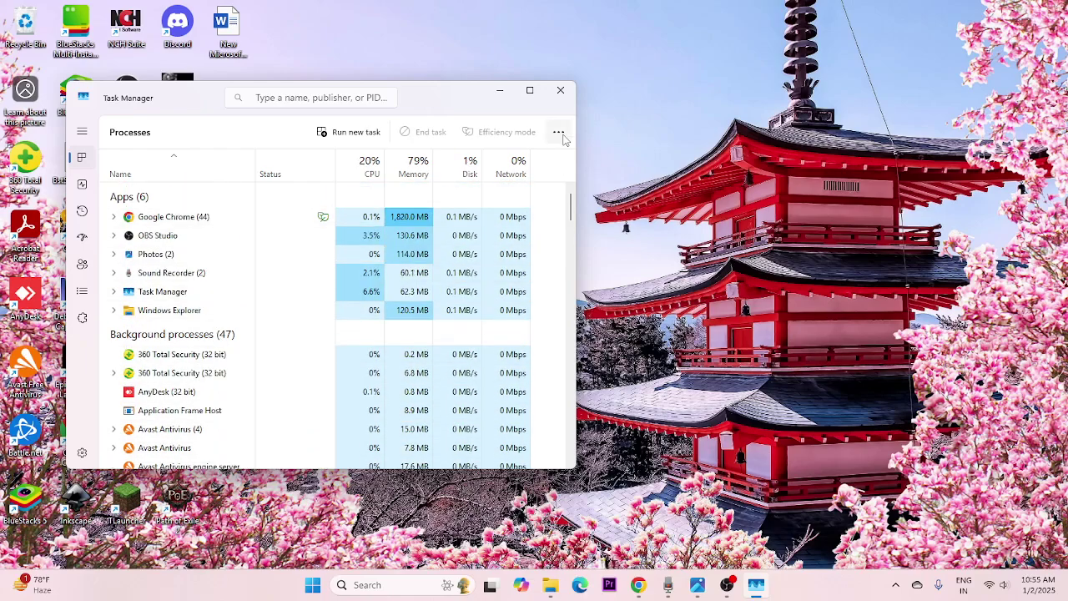
pyautogui.click(560, 89)
# Delete the Epic Games folder from Program Files (x86) on Local Disk (C:) and close File Explorer
pyautogui.click(565, 585)
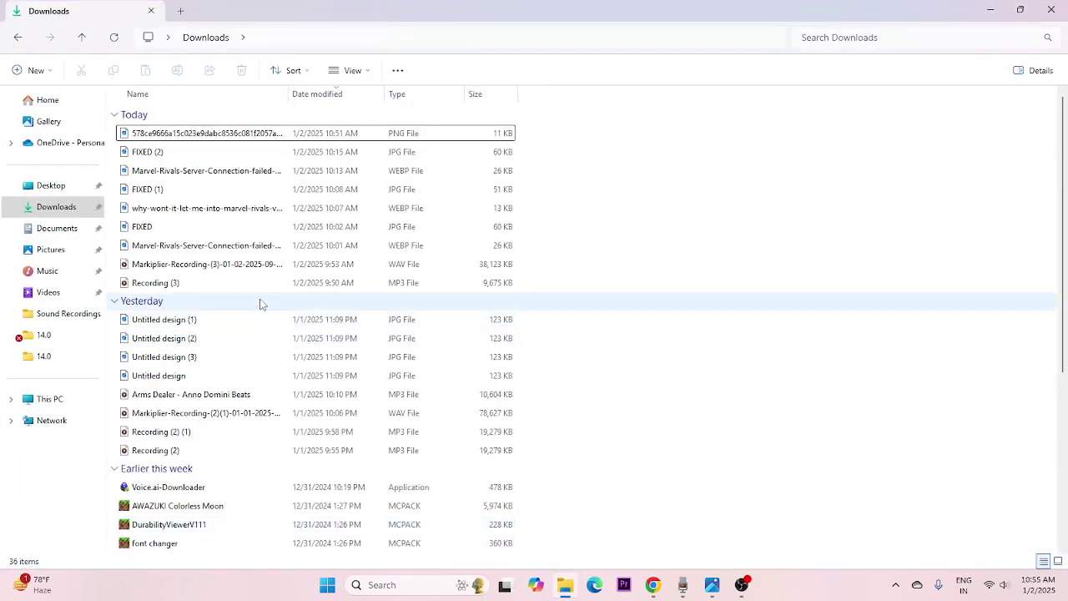
pyautogui.click(65, 395)
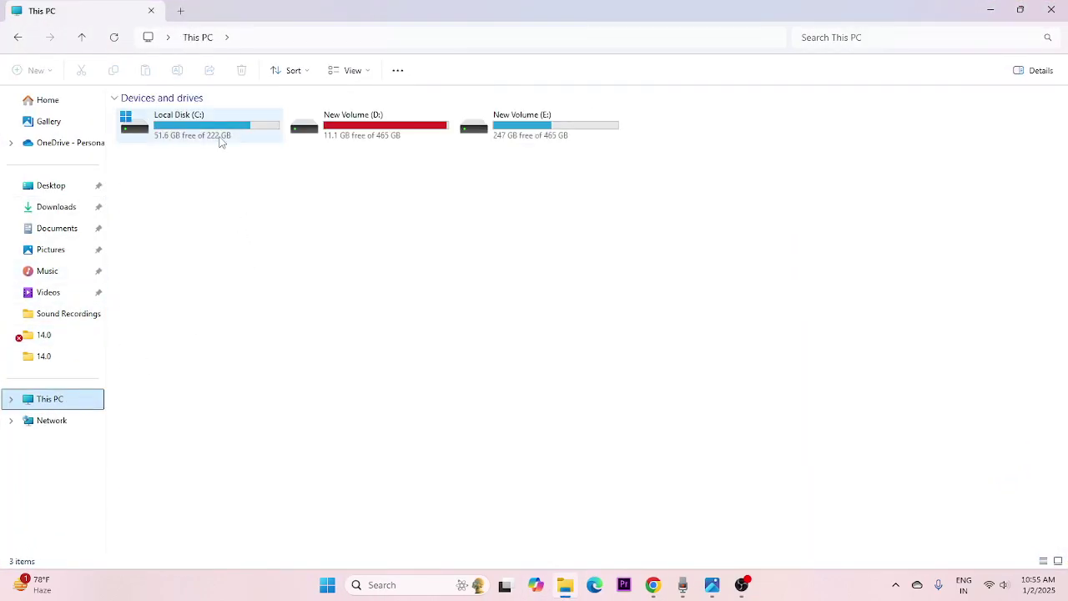
pyautogui.doubleClick(219, 140)
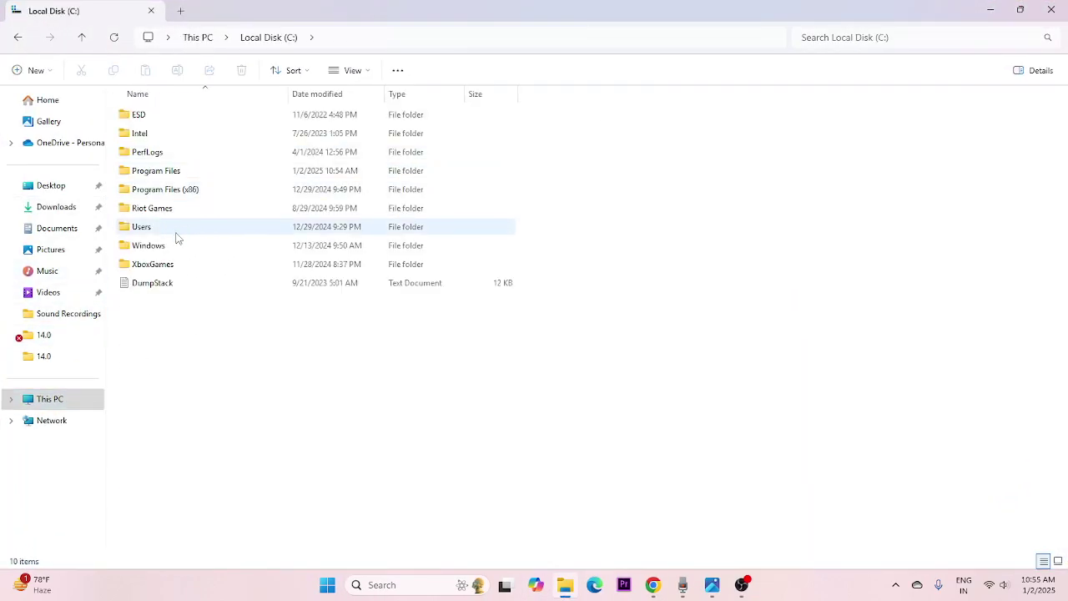
pyautogui.doubleClick(175, 191)
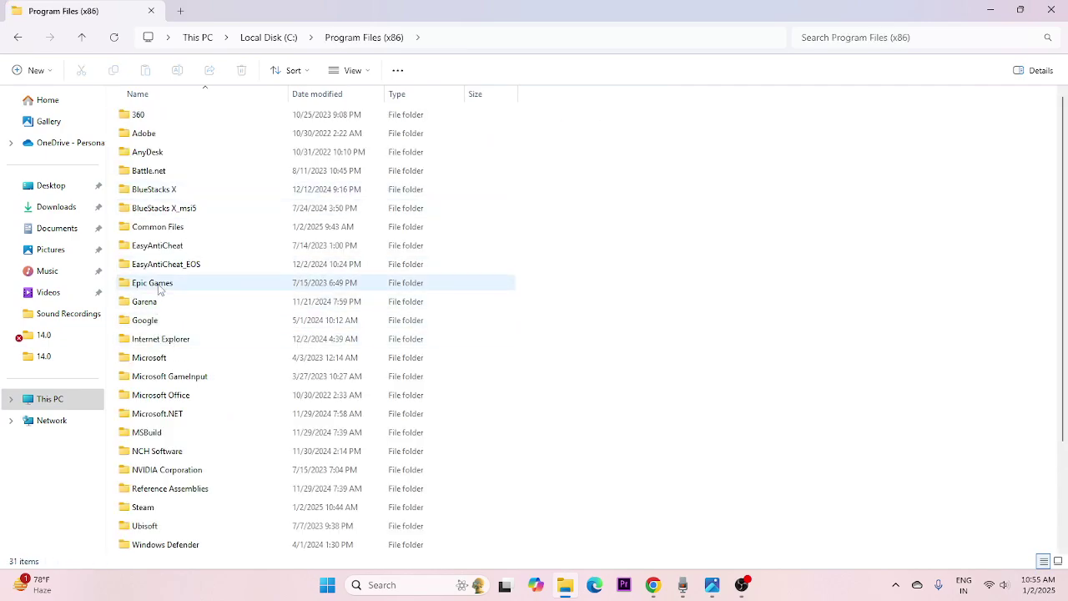
pyautogui.rightClick(160, 288)
pyautogui.click(301, 254)
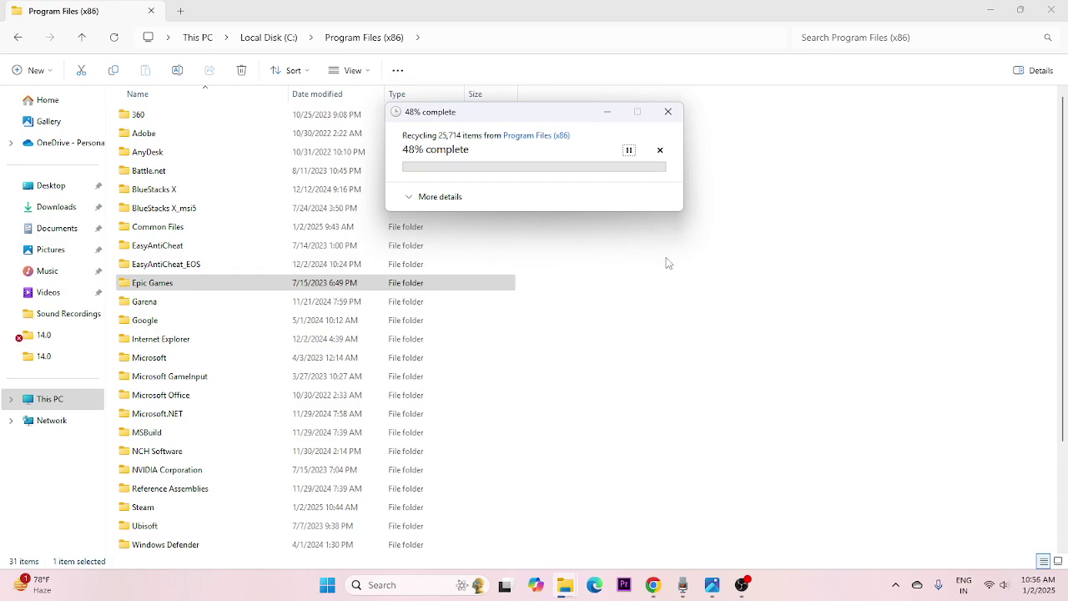
pyautogui.moveTo(574, 585)
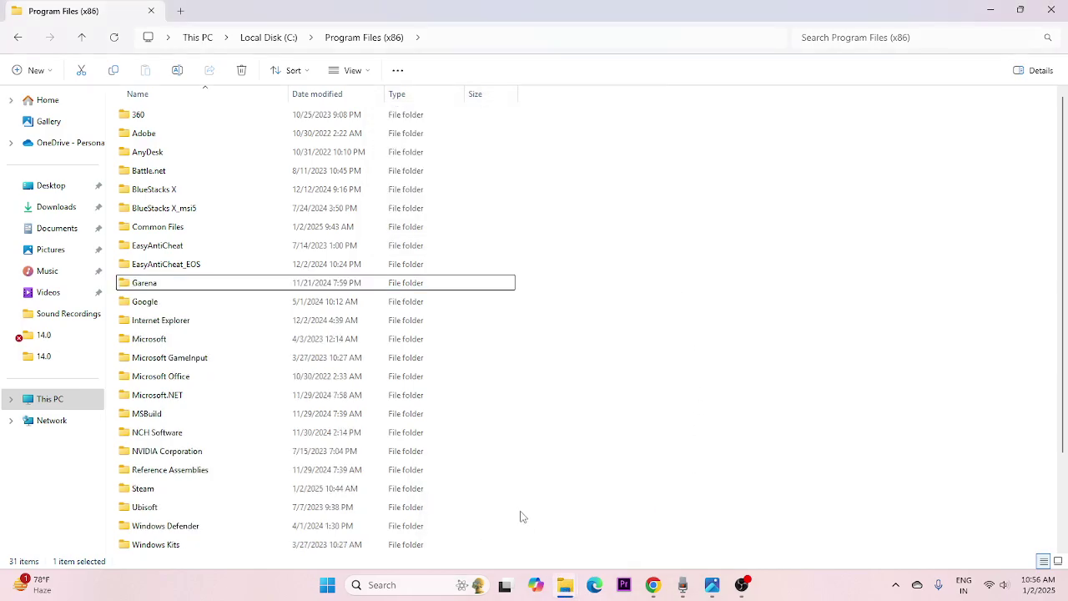
pyautogui.click(1052, 10)
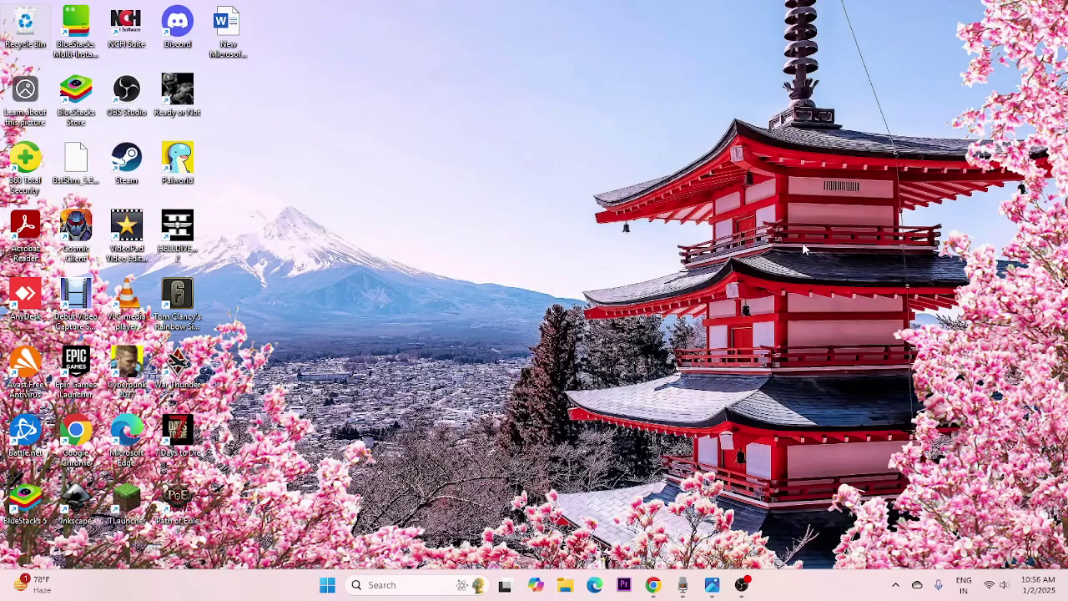
# Check Program Files (x86) and Program Files on Local Disk (C:) for leftover Epic Games folders
pyautogui.click(564, 586)
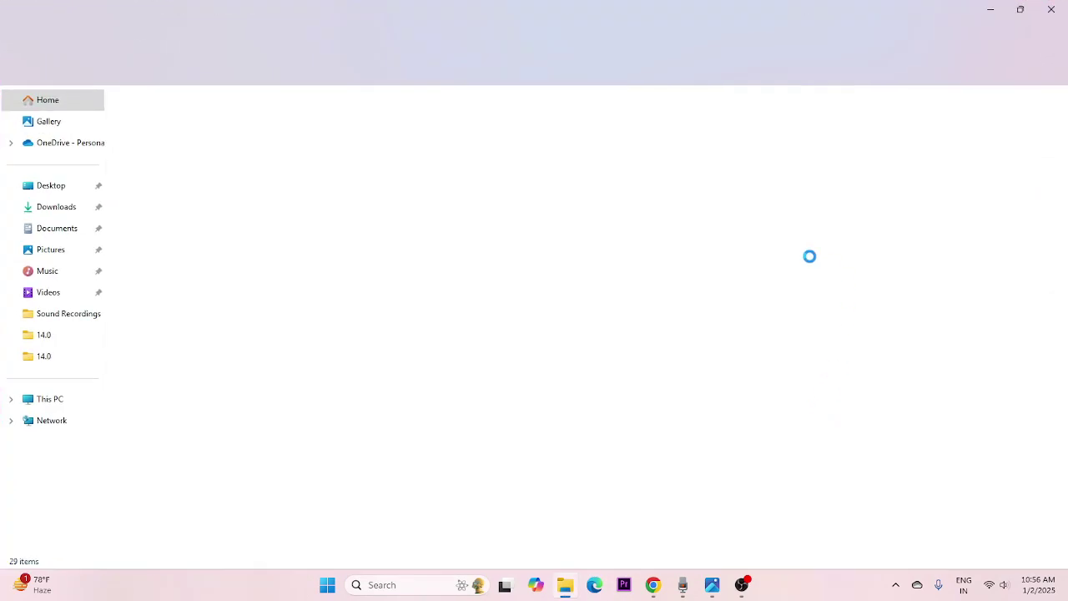
pyautogui.click(52, 400)
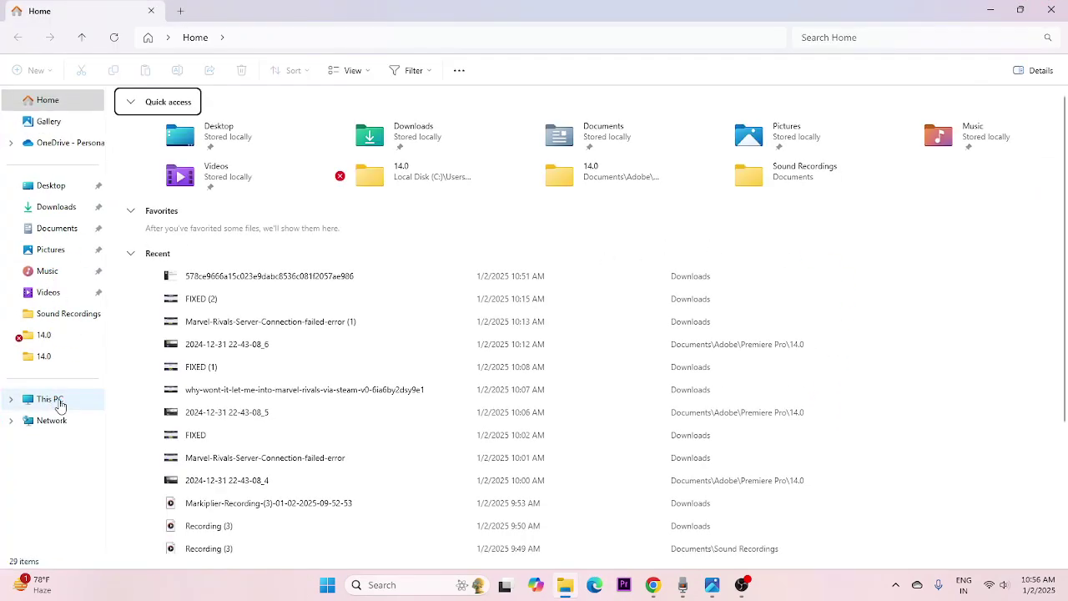
pyautogui.click(223, 129)
pyautogui.doubleClick(224, 129)
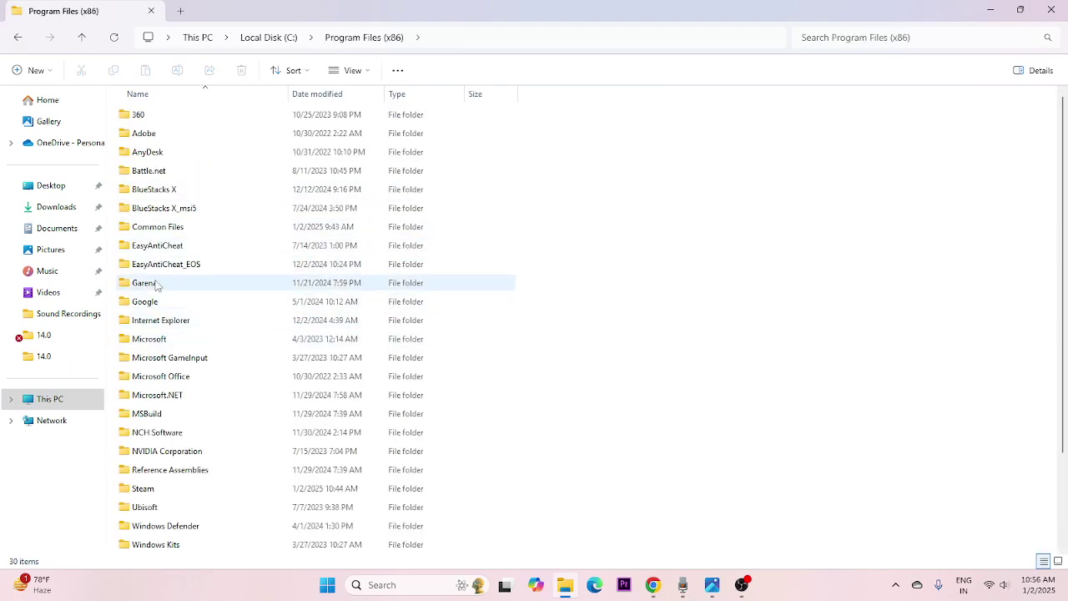
pyautogui.scroll(-3, 238, 358)
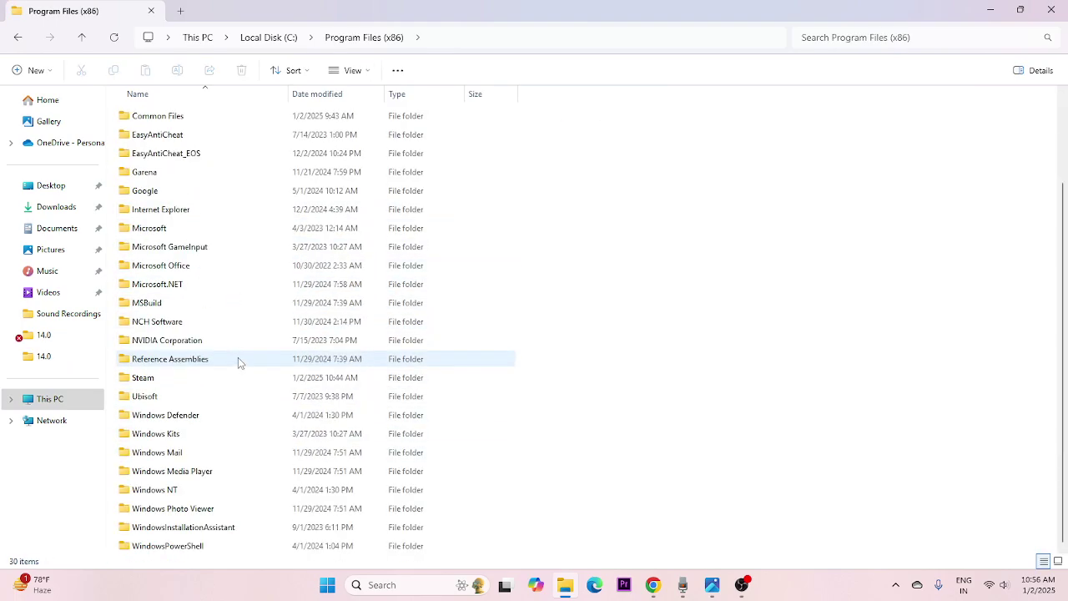
pyautogui.scroll(3, 238, 358)
pyautogui.click(17, 37)
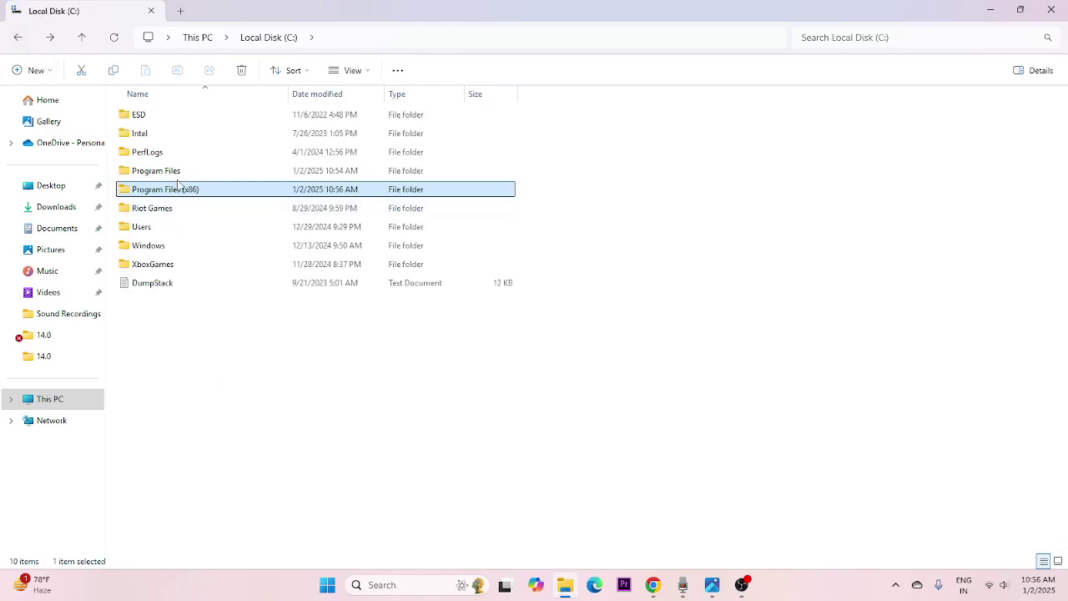
pyautogui.doubleClick(176, 170)
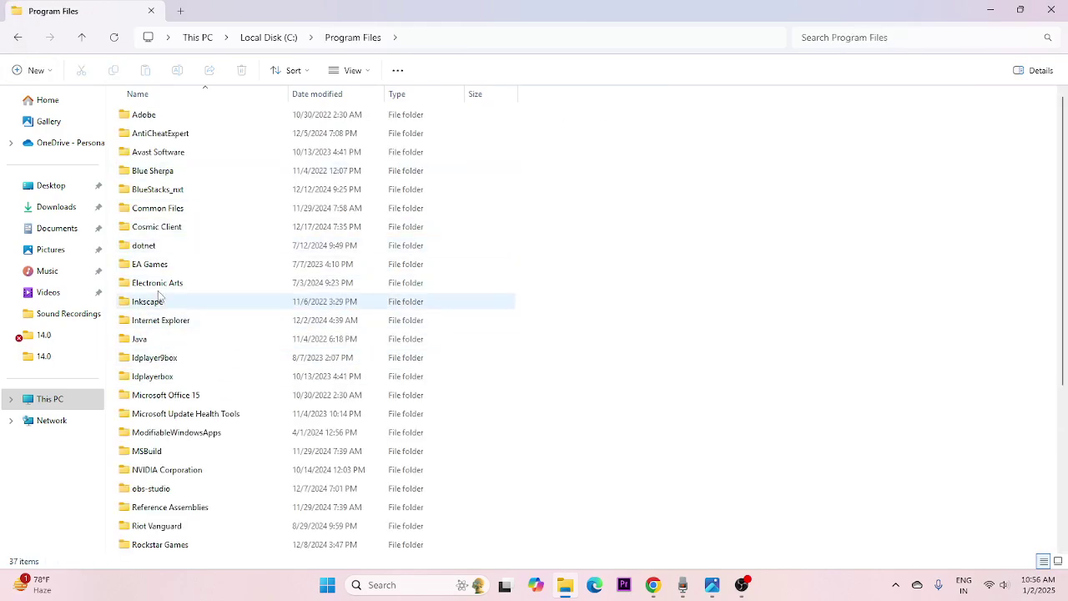
pyautogui.scroll(-5, 187, 280)
pyautogui.scroll(5, 187, 284)
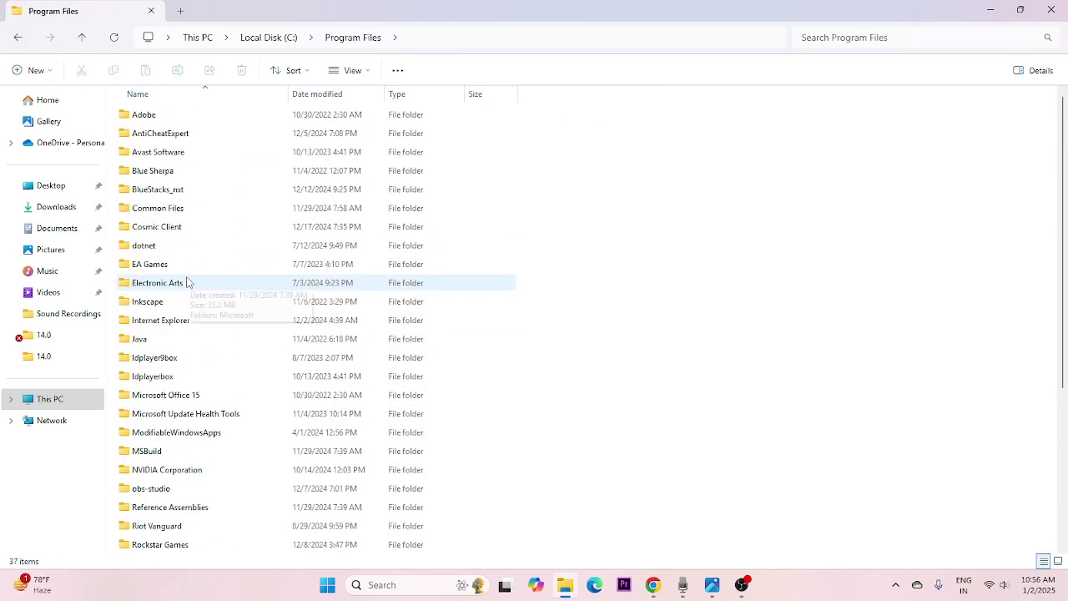
pyautogui.click(1051, 10)
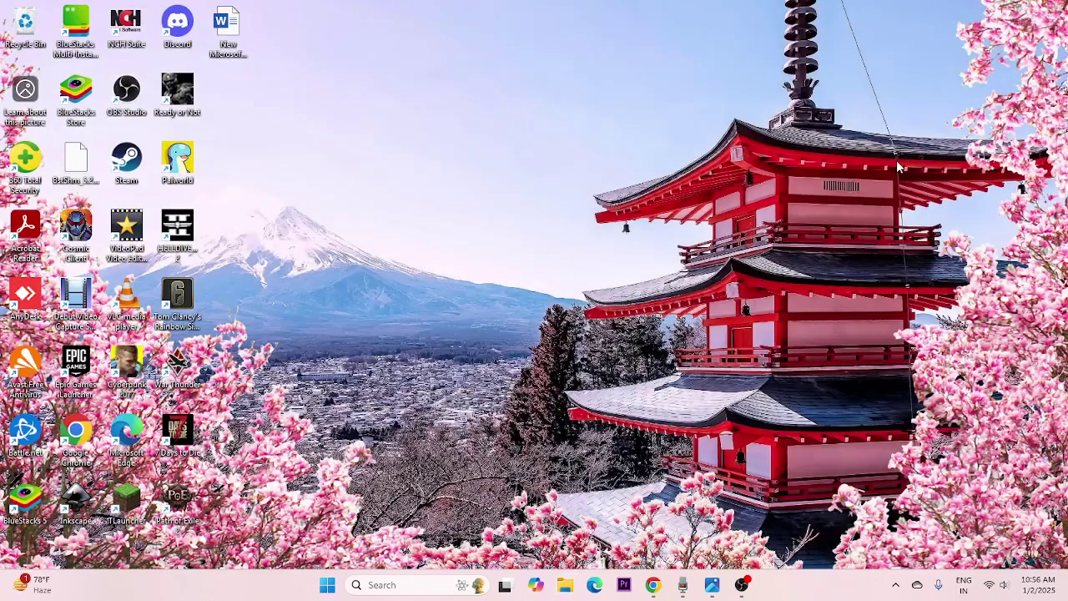
# Open Task Manager again
pyautogui.rightClick(330, 589)
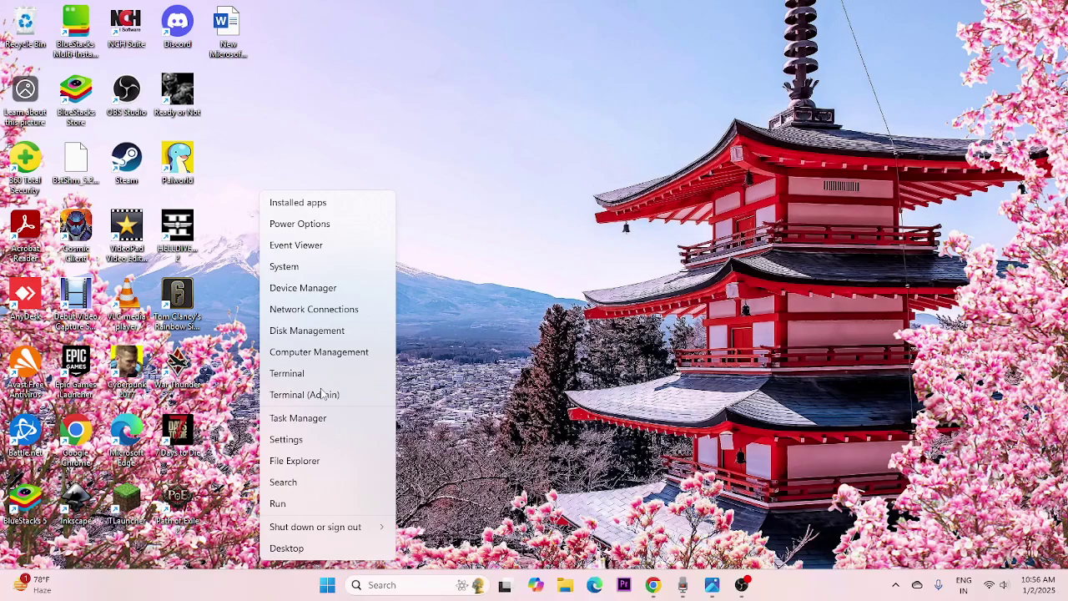
pyautogui.click(322, 417)
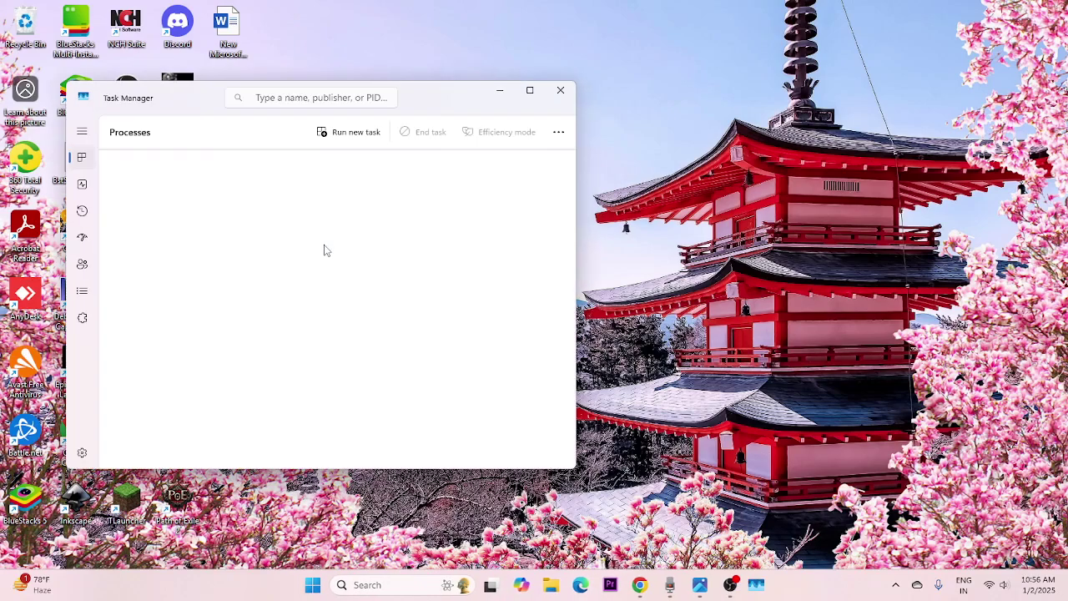